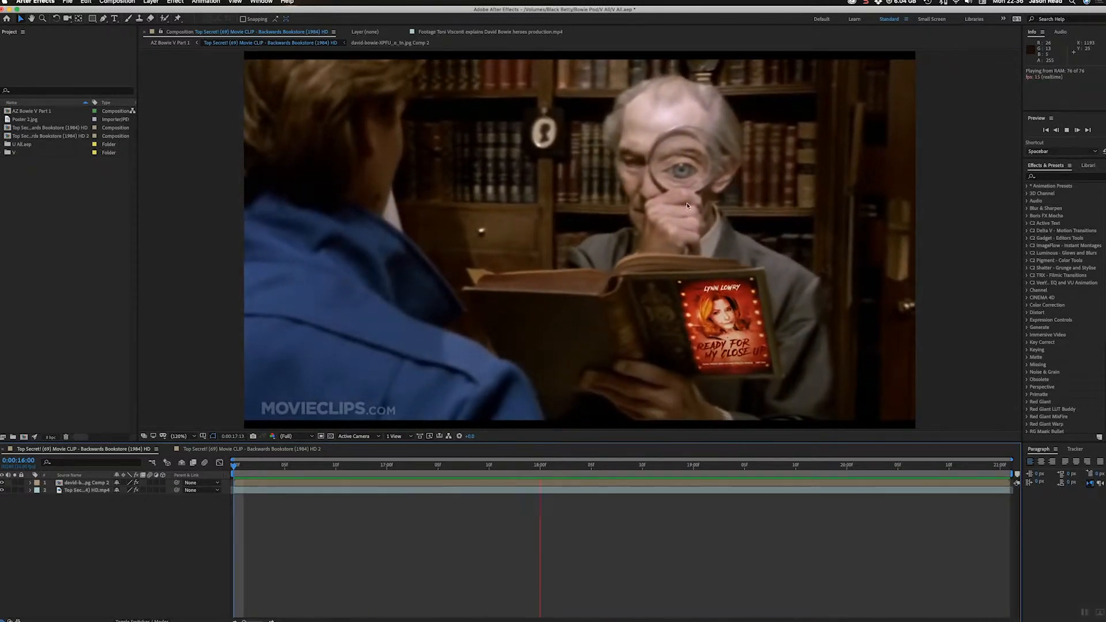
Preview the finished bookstore composition with the poster attached to the book cover, from its first frame.
key("space")
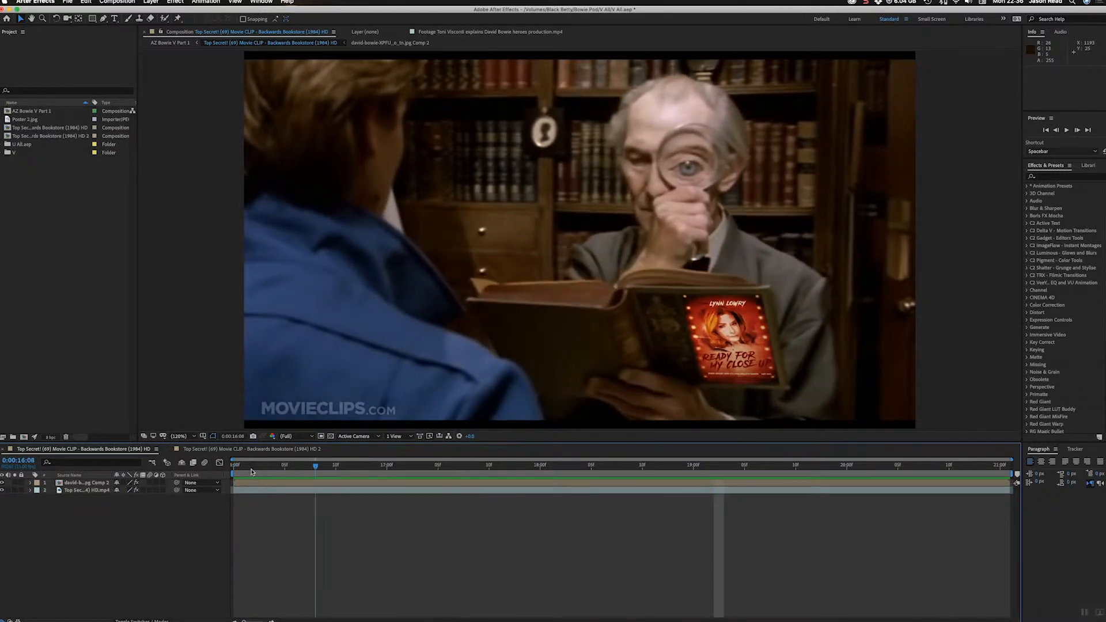
key("Home")
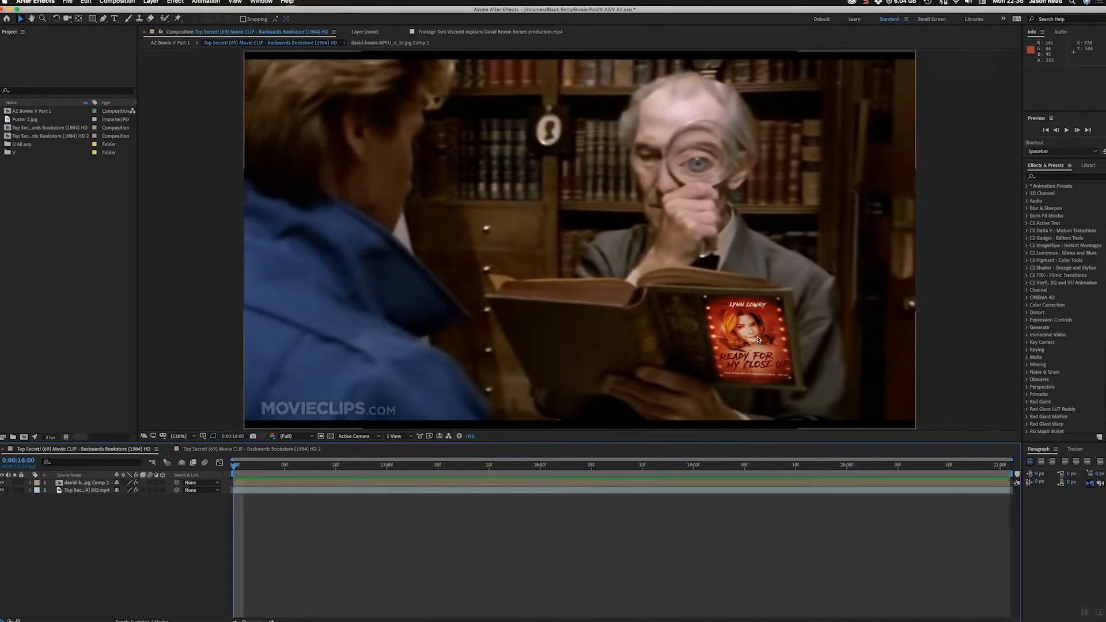
key("space")
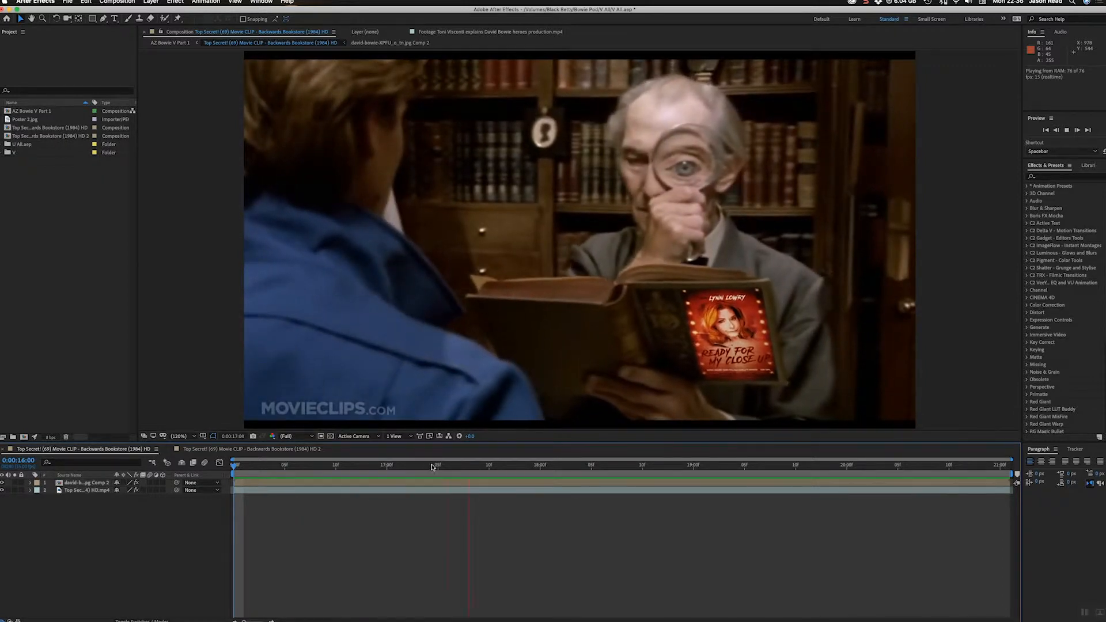
key("space")
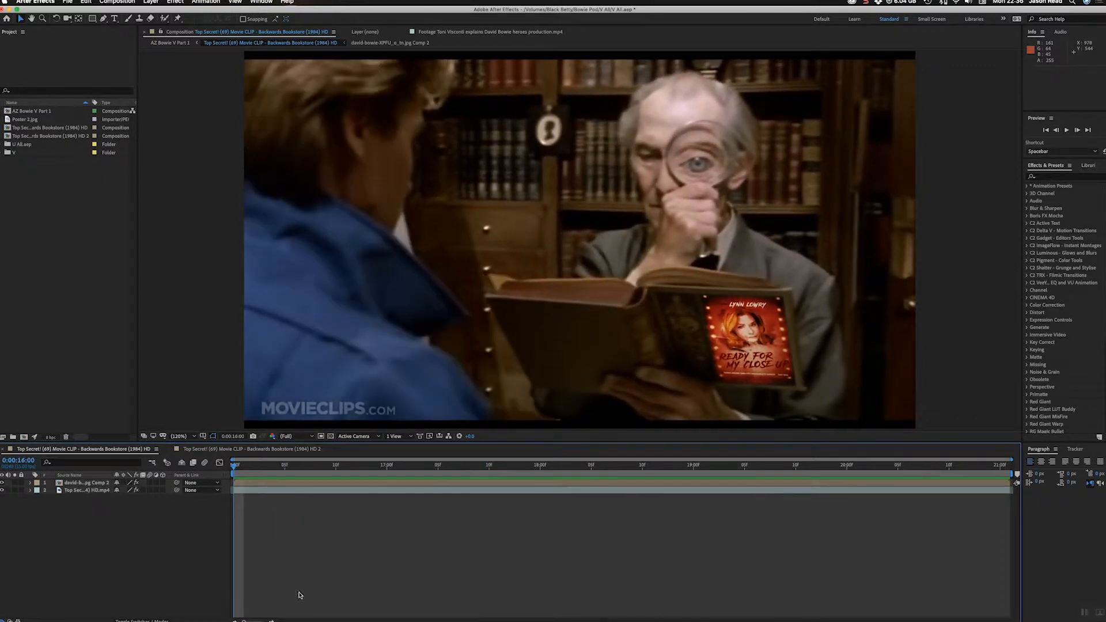
Open the second Backwards Bookstore composition and preview the original clip without the poster.
left_click(293, 453)
key("space")
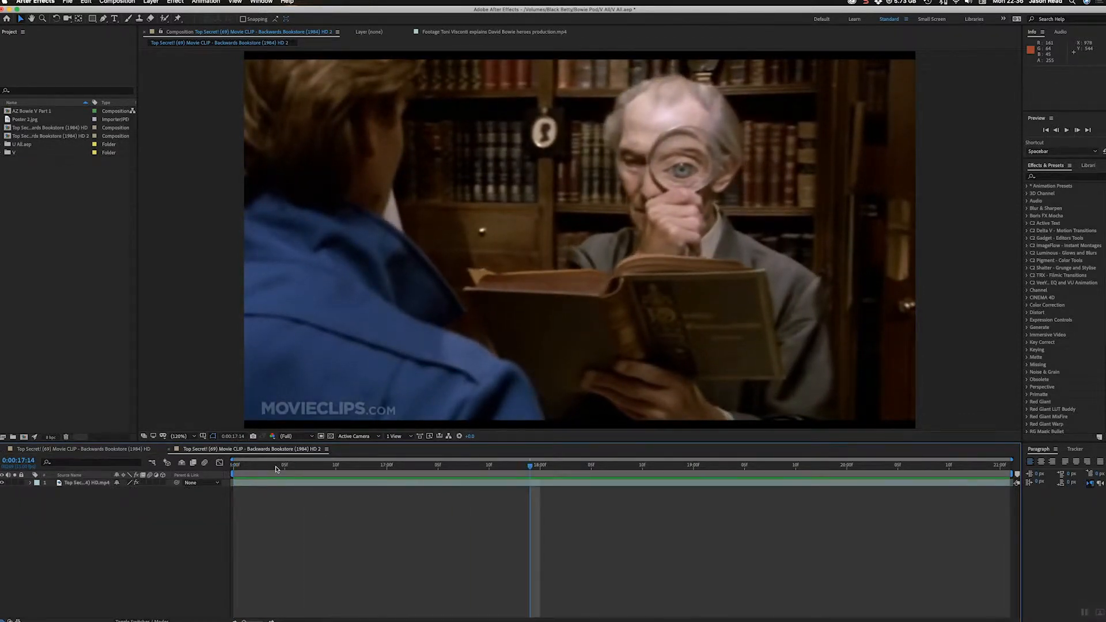
key("space")
left_click(294, 486)
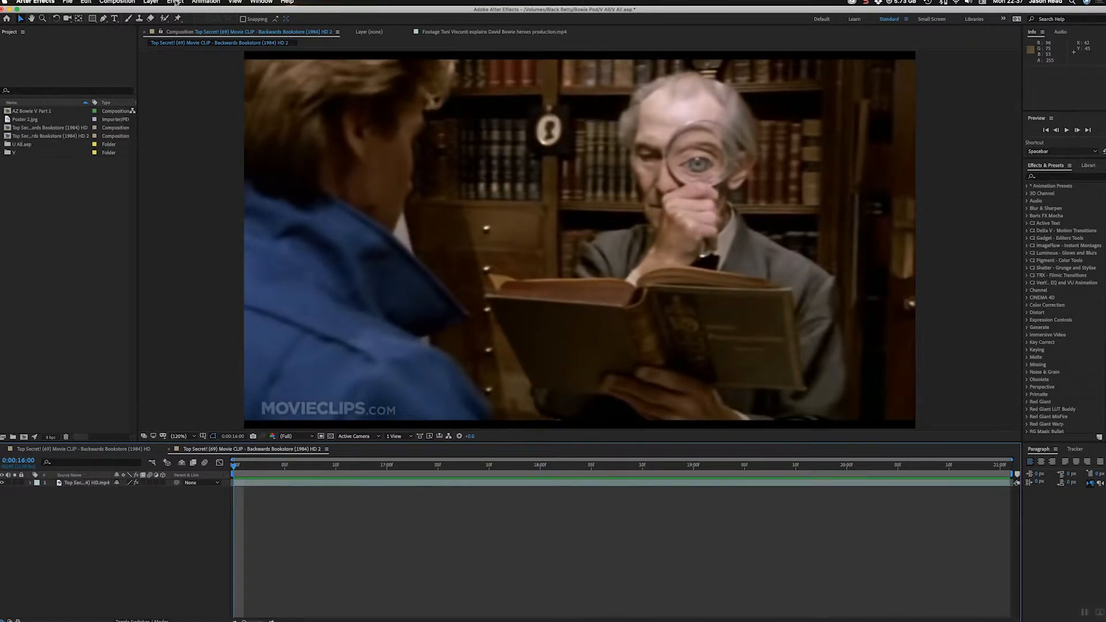
Apply Track in Boris FX Mocha to the bookstore clip layer.
left_click(206, 2)
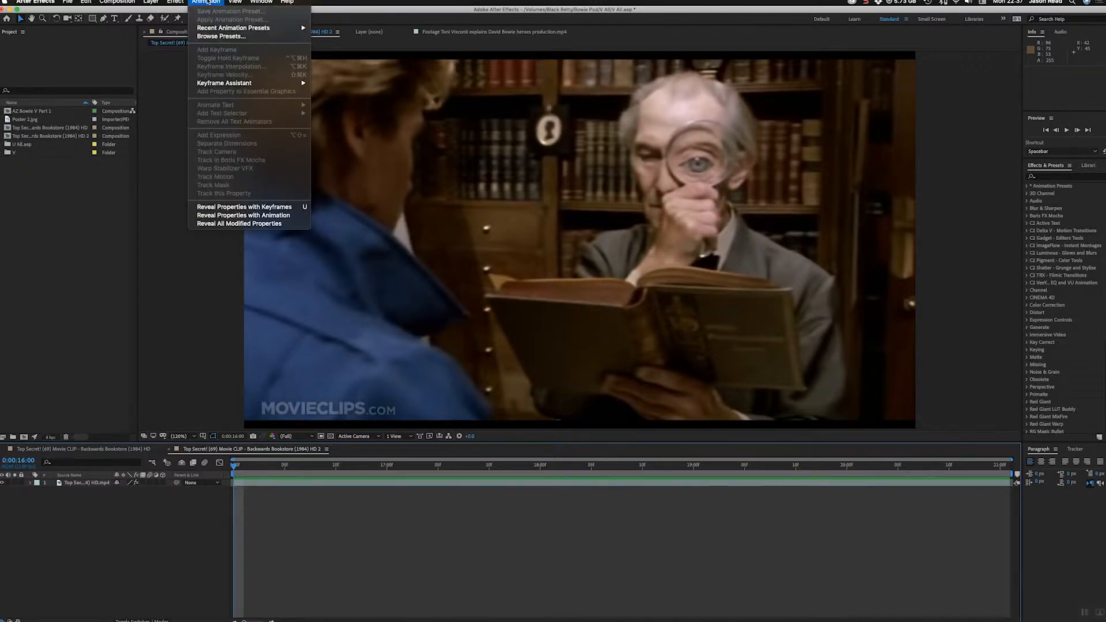
left_click(325, 543)
left_click(332, 483)
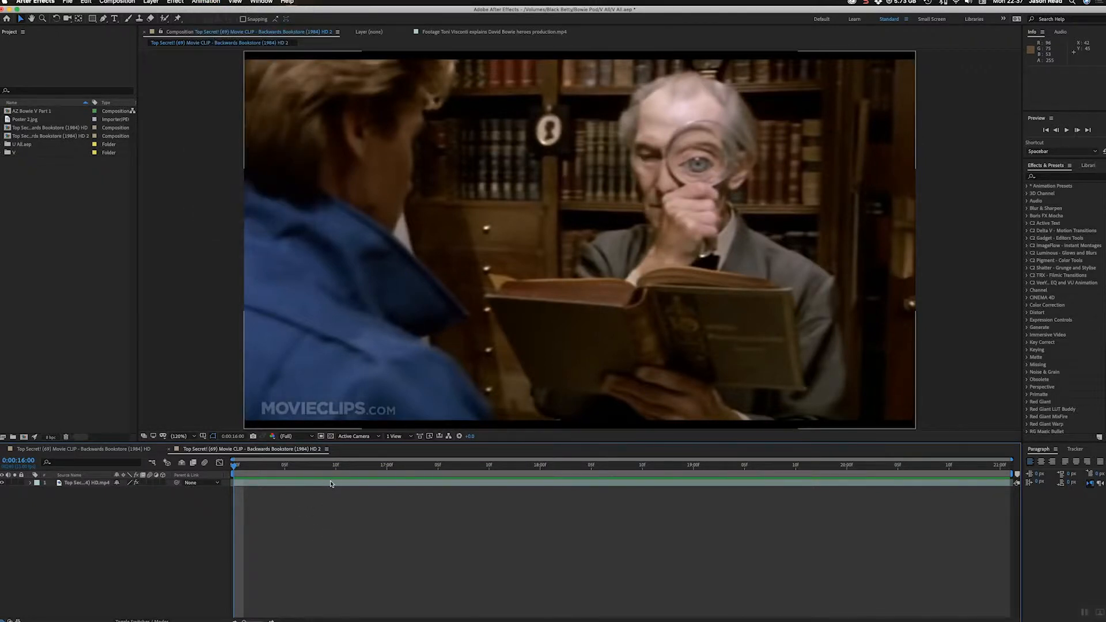
left_click(209, 2)
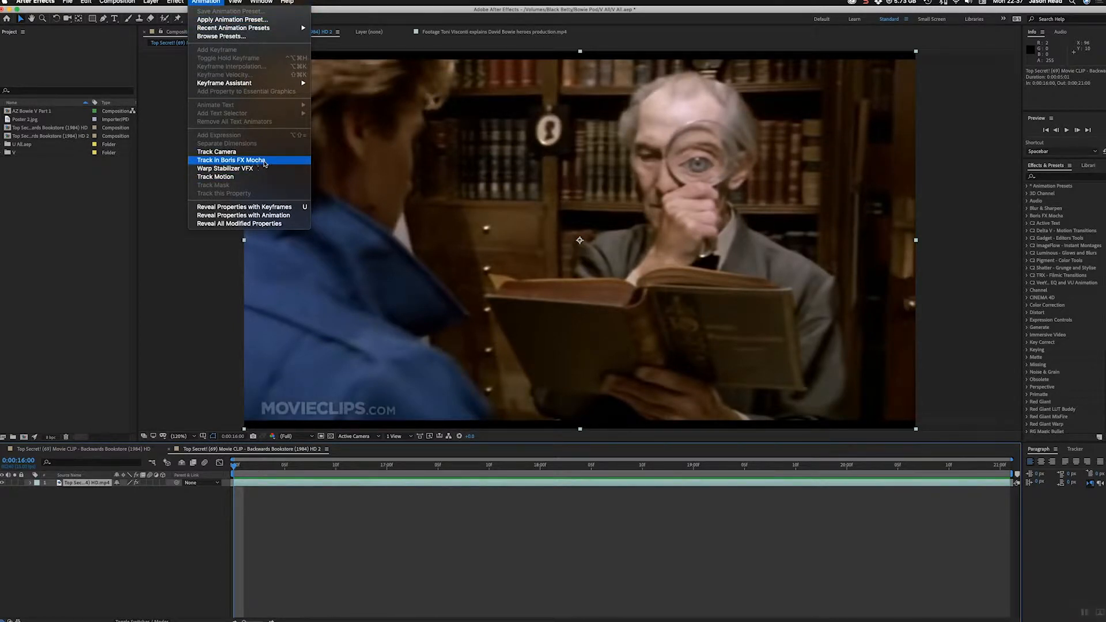
left_click(294, 164)
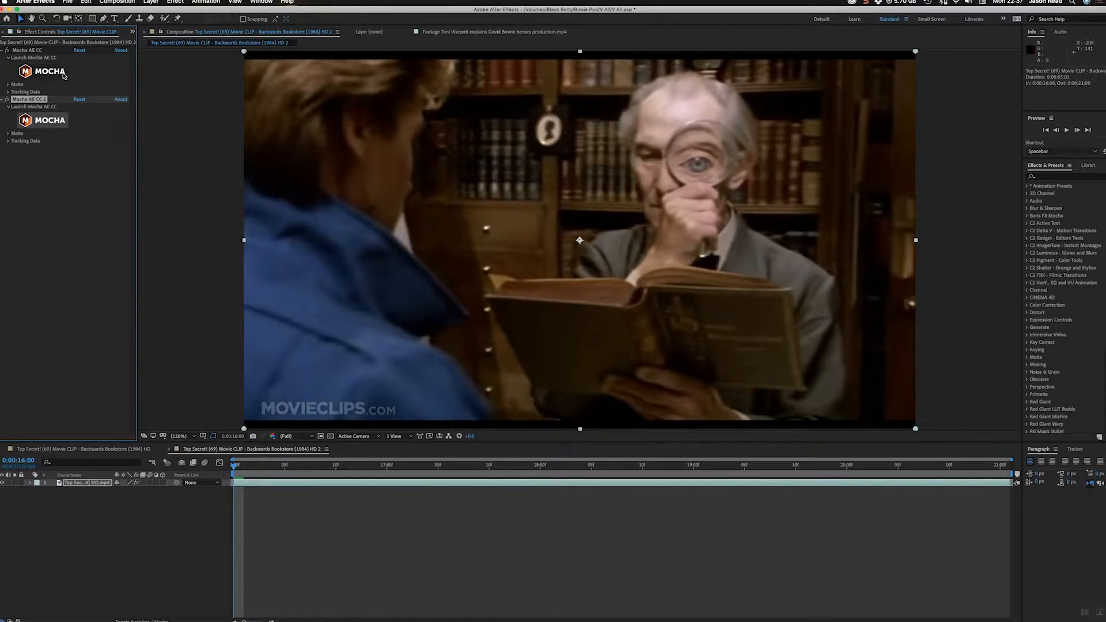
Delete the first, duplicate Mocha AE CC effect and launch Mocha from the remaining one.
left_click(39, 51)
key("Delete")
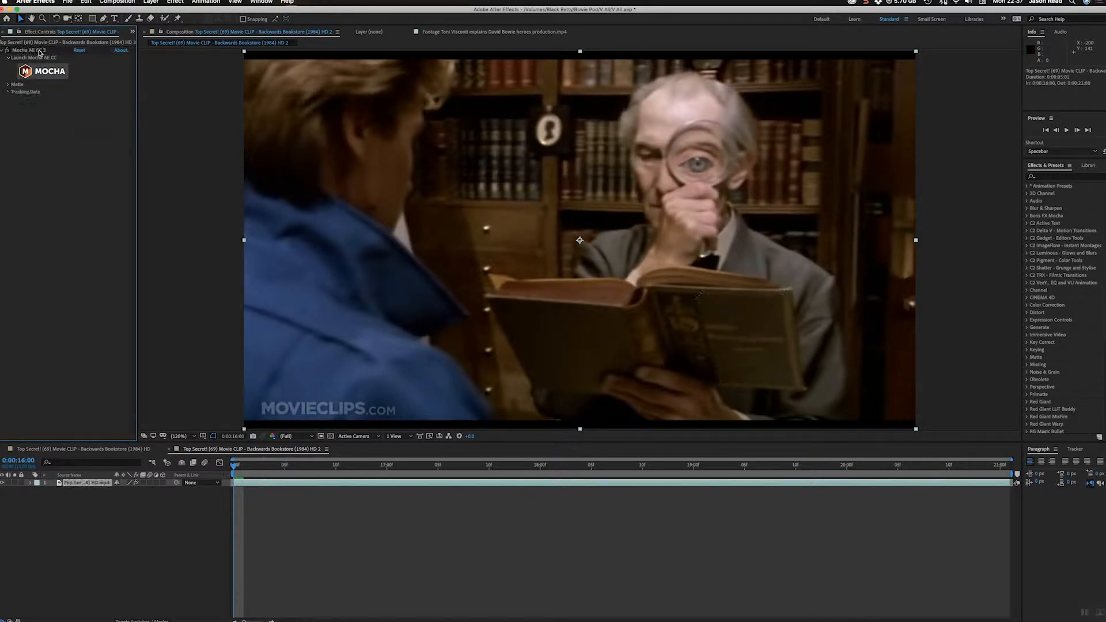
left_click(50, 69)
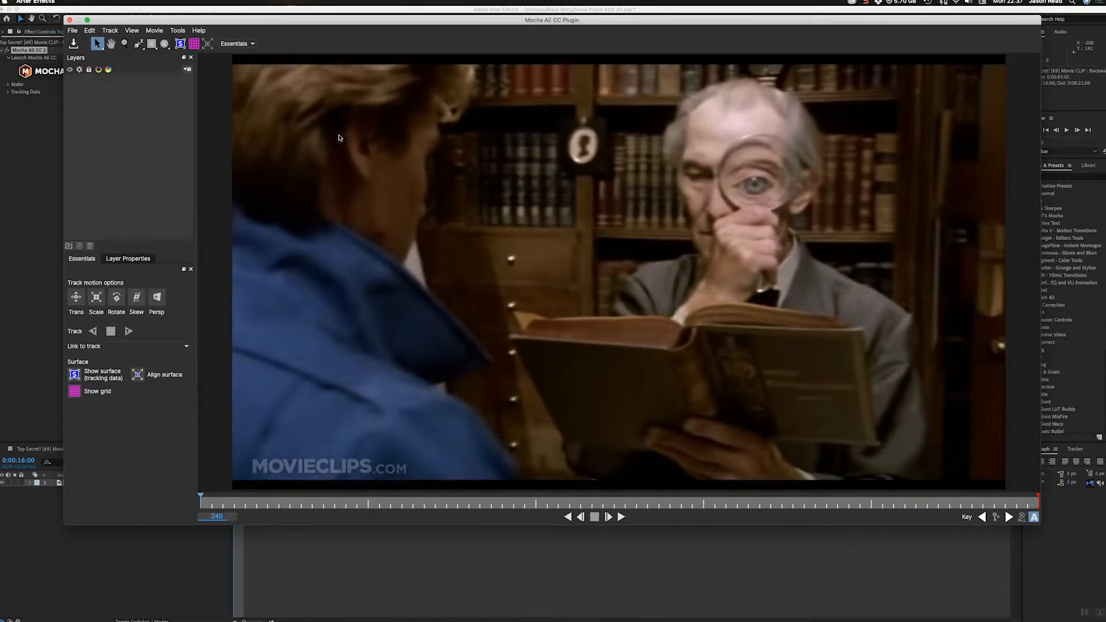
Draw a rectangular tracking spline over the book cover facing the camera below the magnifying glass.
left_click(153, 44)
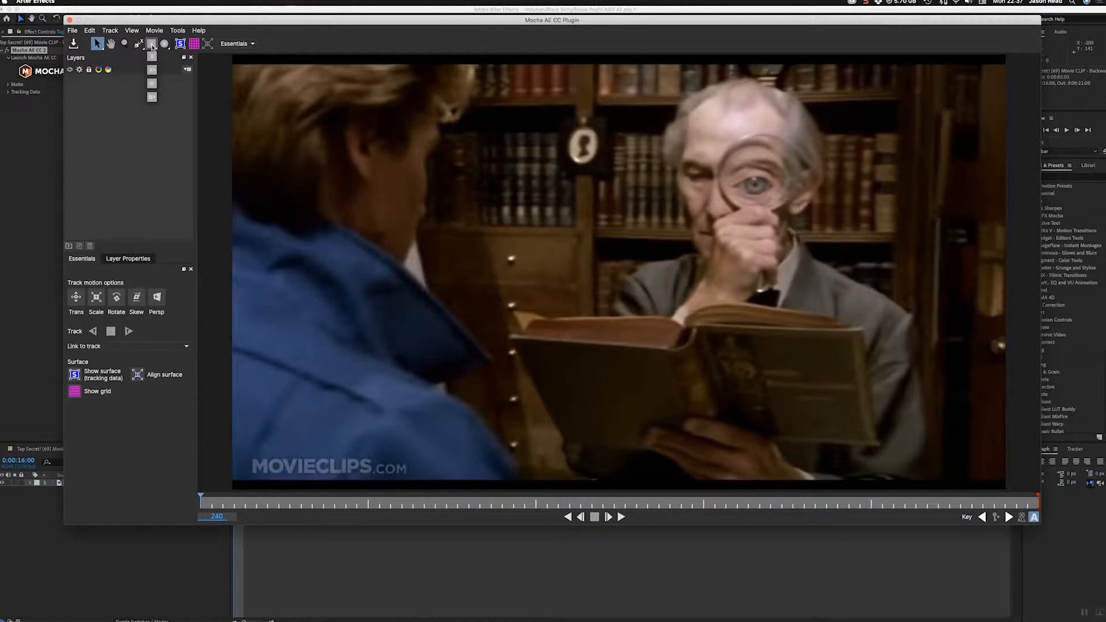
left_click(152, 58)
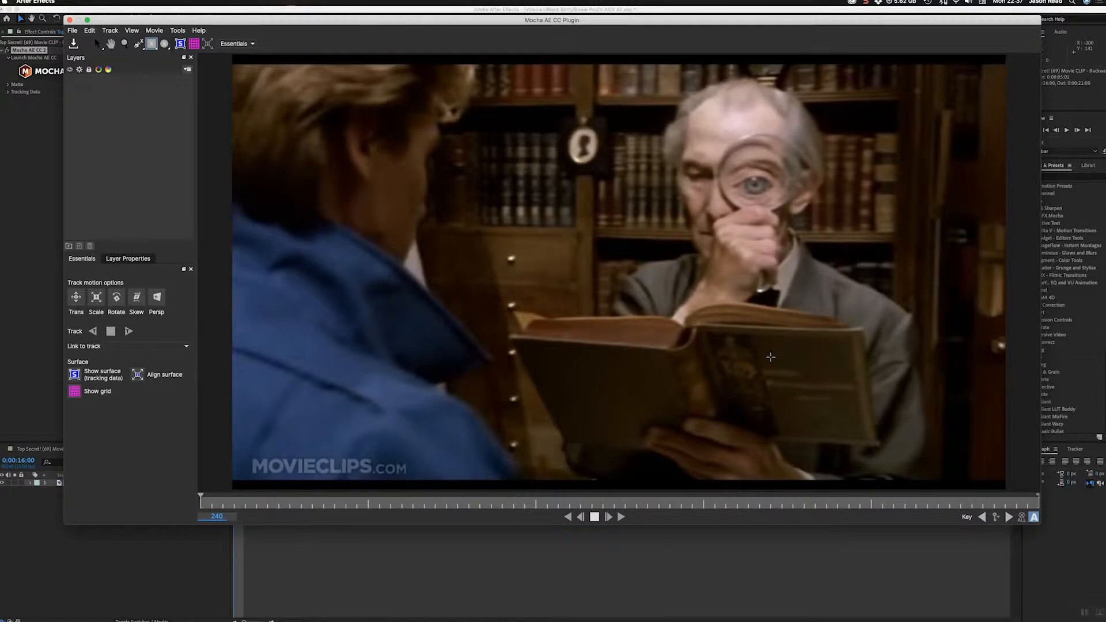
left_click_drag(703, 330, 873, 419)
Move the spline's corner points so the shape follows the slanted edges of the book cover.
mouse_move(874, 330)
left_mouse_down()
mouse_move(852, 333)
mouse_move(861, 330)
left_mouse_up()
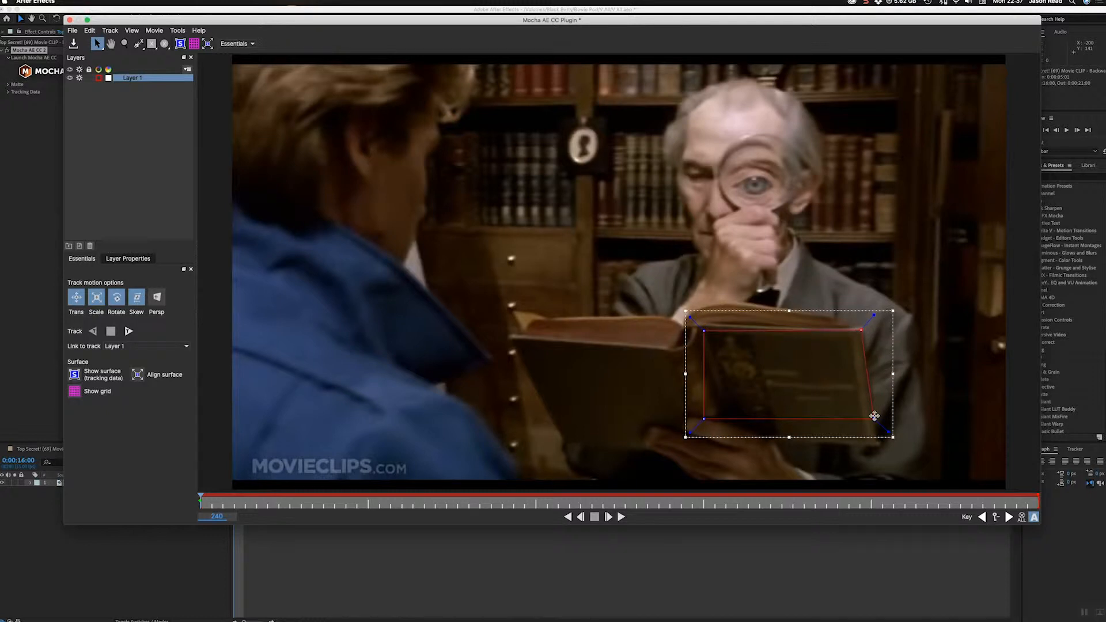
left_click(873, 420)
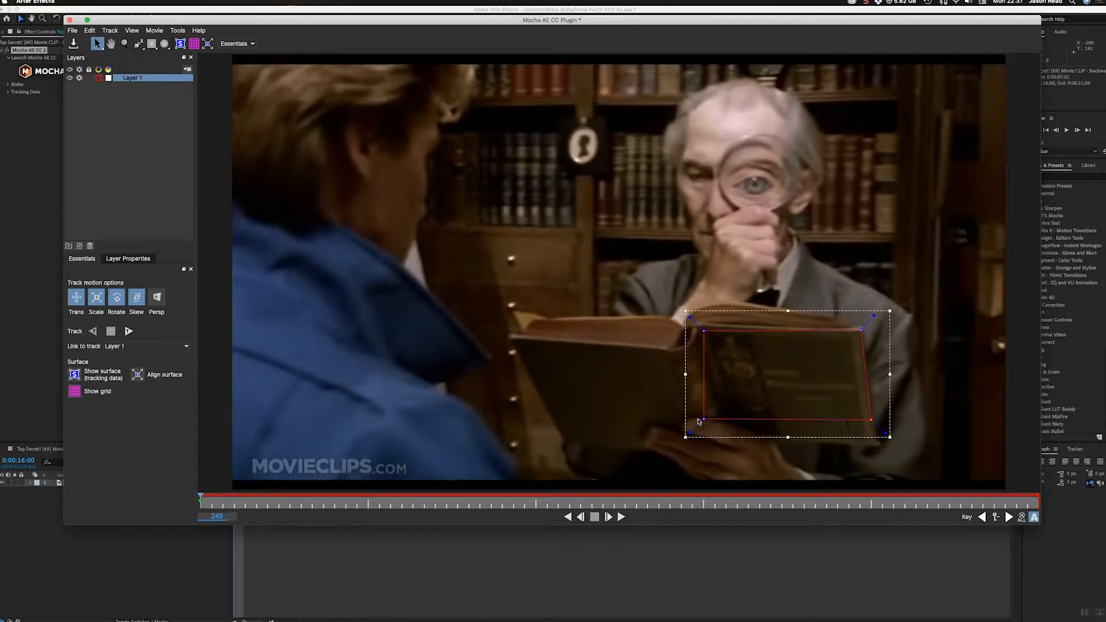
left_click_drag(709, 418, 723, 417)
left_click_drag(704, 331, 705, 325)
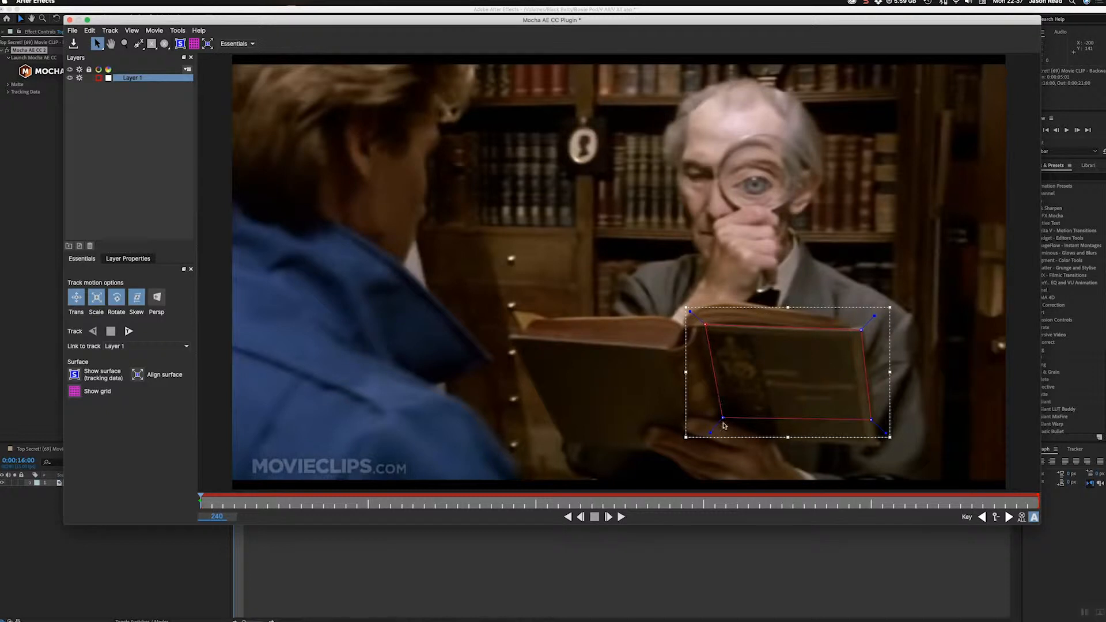
left_click_drag(724, 419, 724, 418)
left_click_drag(871, 419, 871, 422)
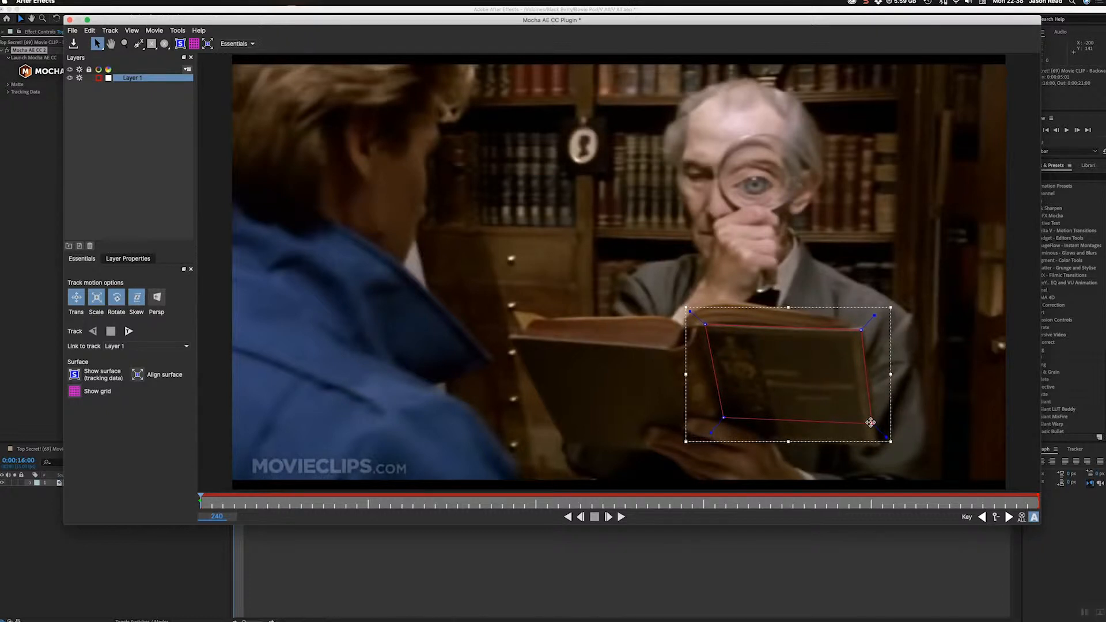
left_click_drag(871, 423, 872, 423)
Track Layer 1 forward through the whole clip and return to the first frame.
left_click(128, 332)
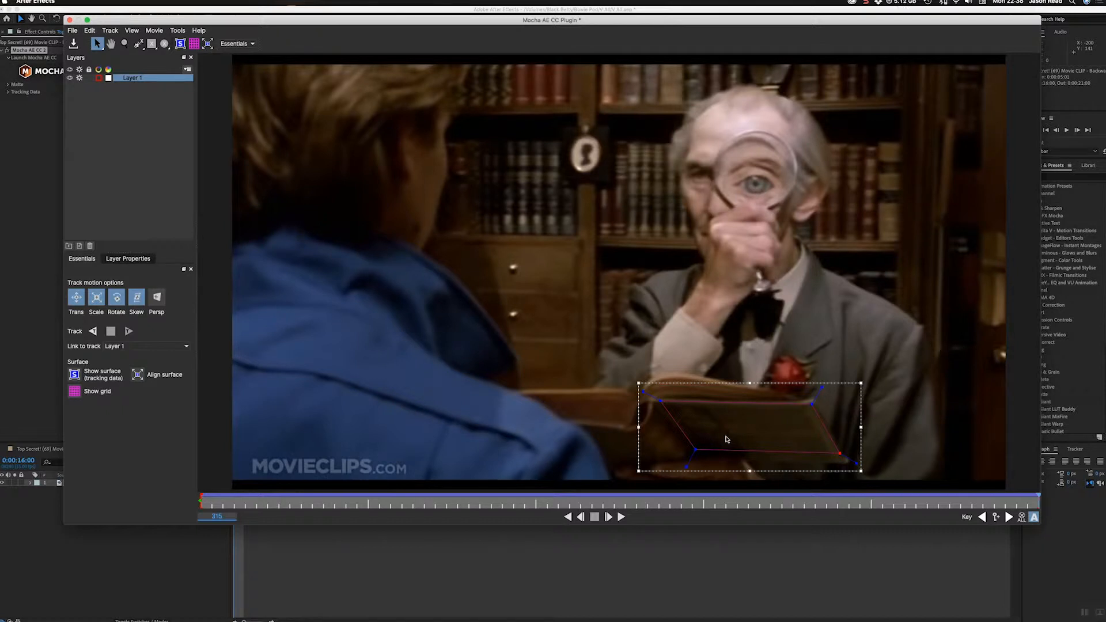
left_click_drag(241, 504, 184, 503)
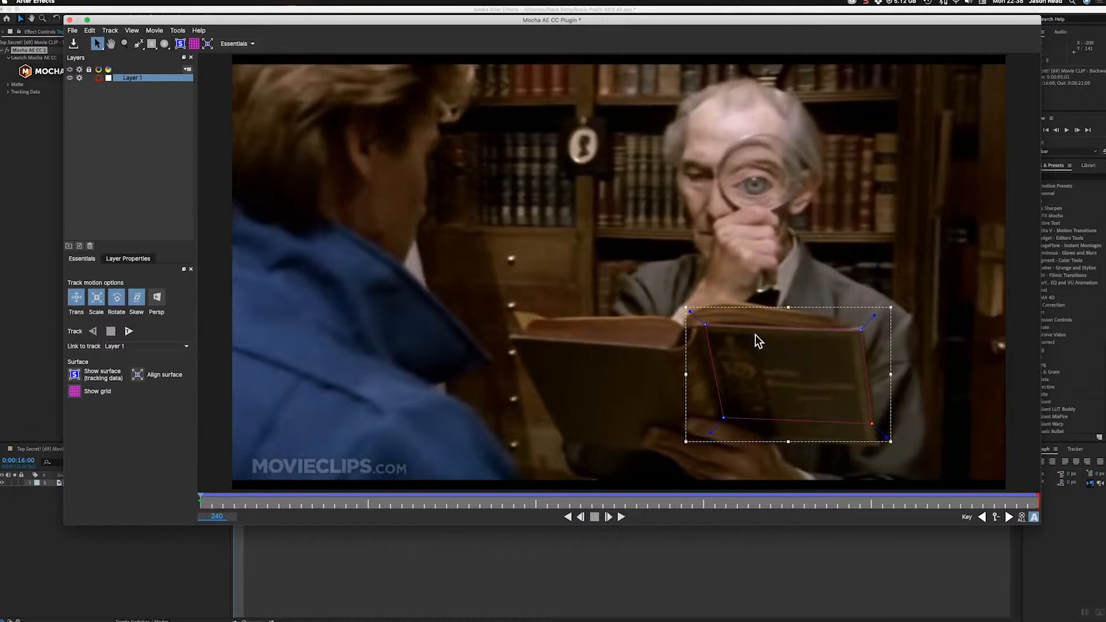
Show the planar surface and align its four corners to the poster area beside the book's spine.
left_click(179, 44)
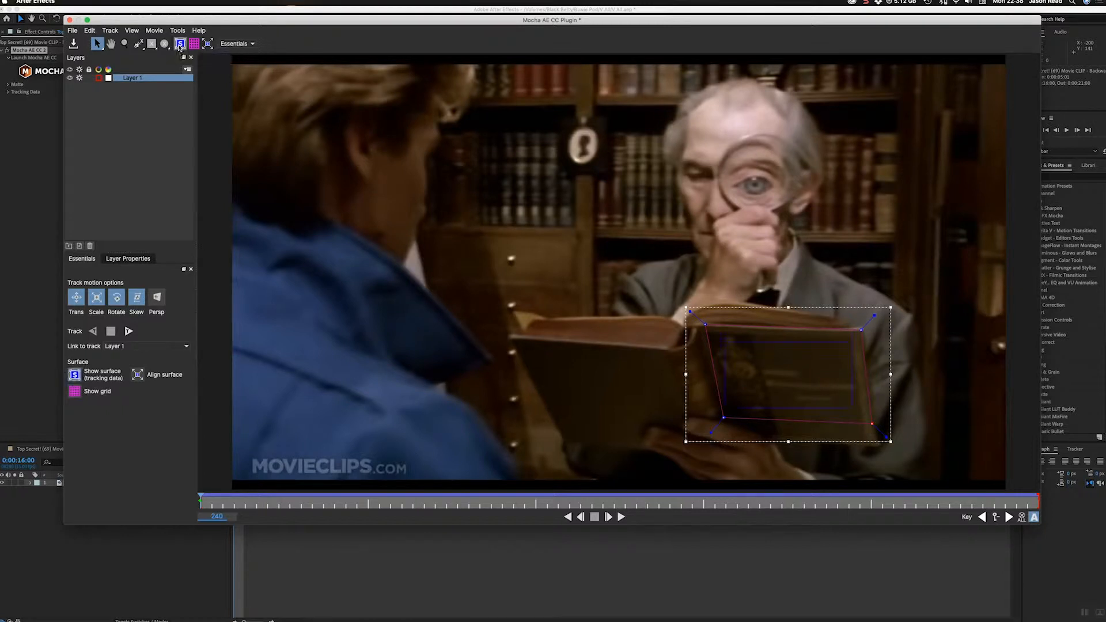
left_click_drag(724, 341, 757, 332)
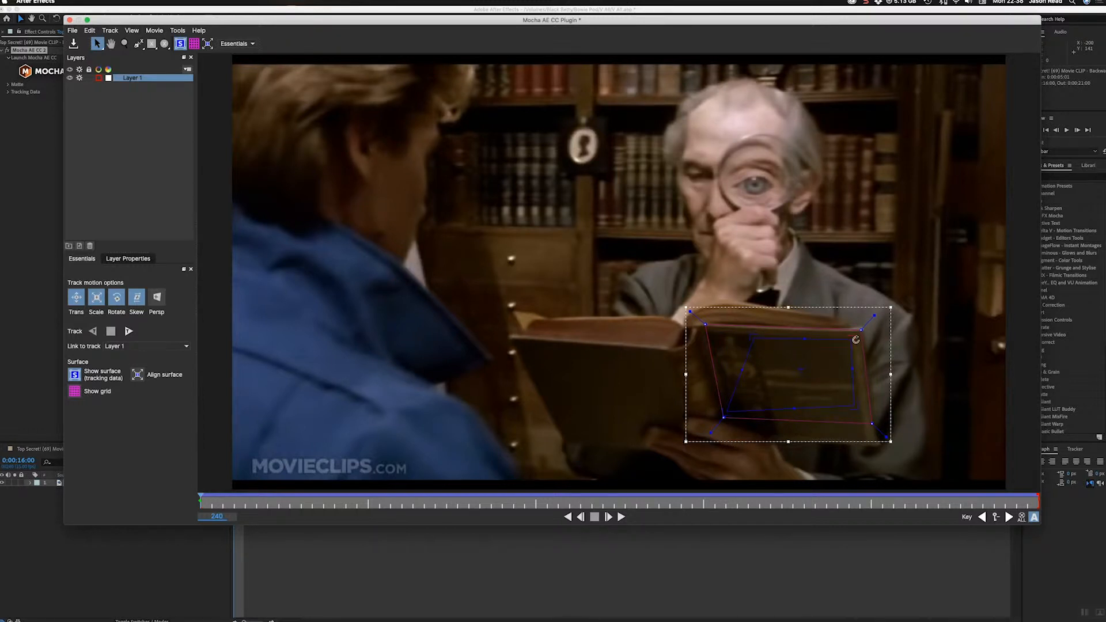
left_click_drag(855, 341, 861, 330)
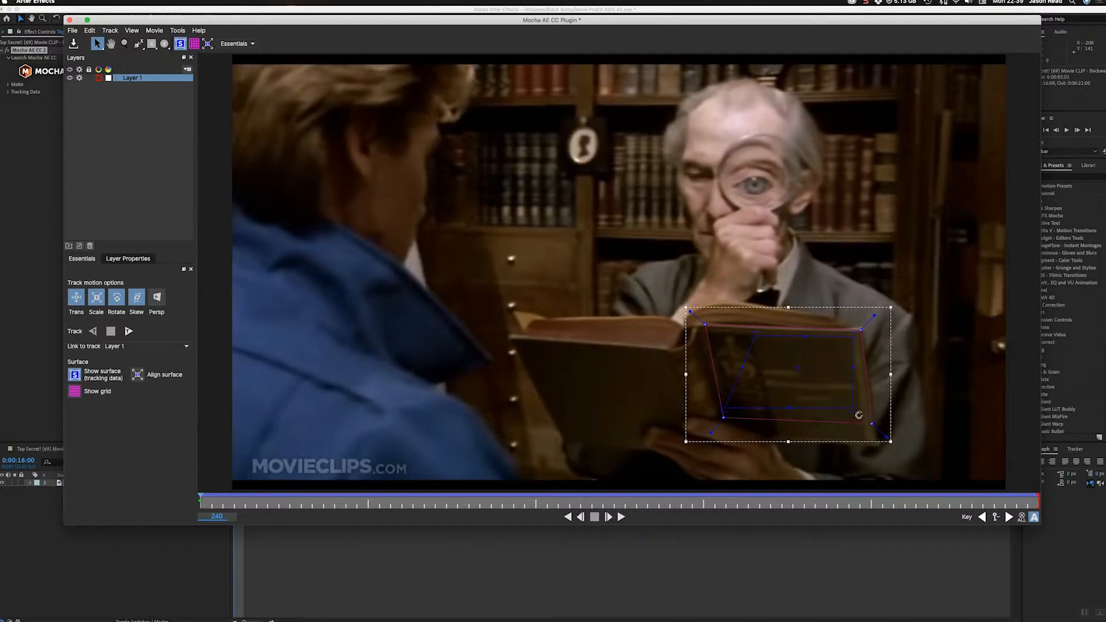
left_click_drag(853, 406, 867, 440)
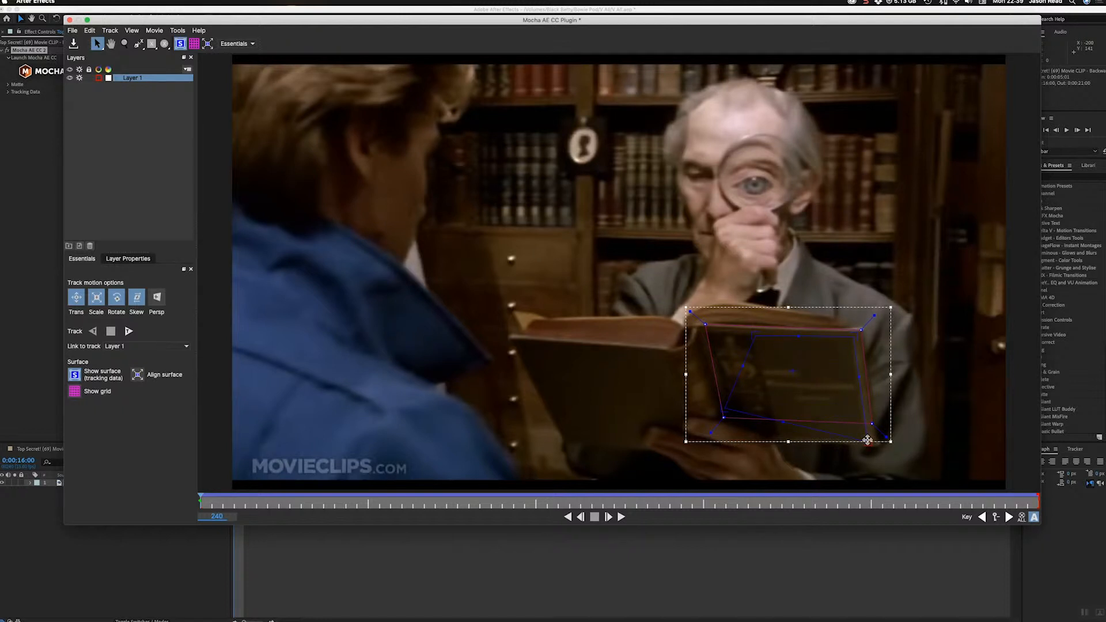
left_click_drag(724, 411, 778, 438)
left_click_drag(855, 337, 851, 337)
Show the planar grid and play the clip to check the track, hide the grid and return to the start.
left_click(194, 44)
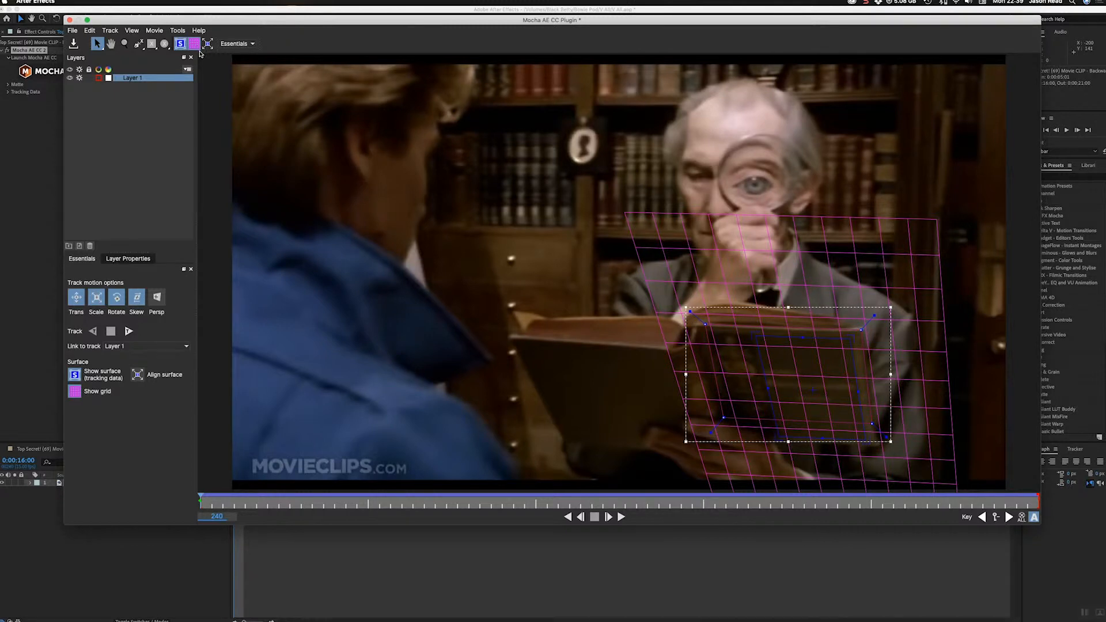
key("t")
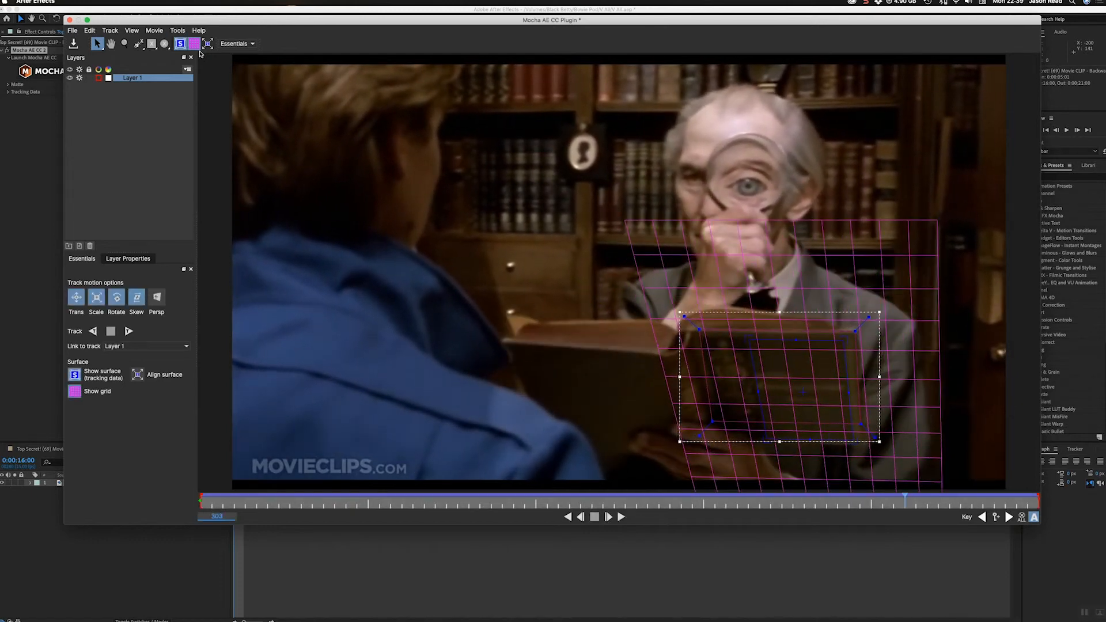
left_click(194, 45)
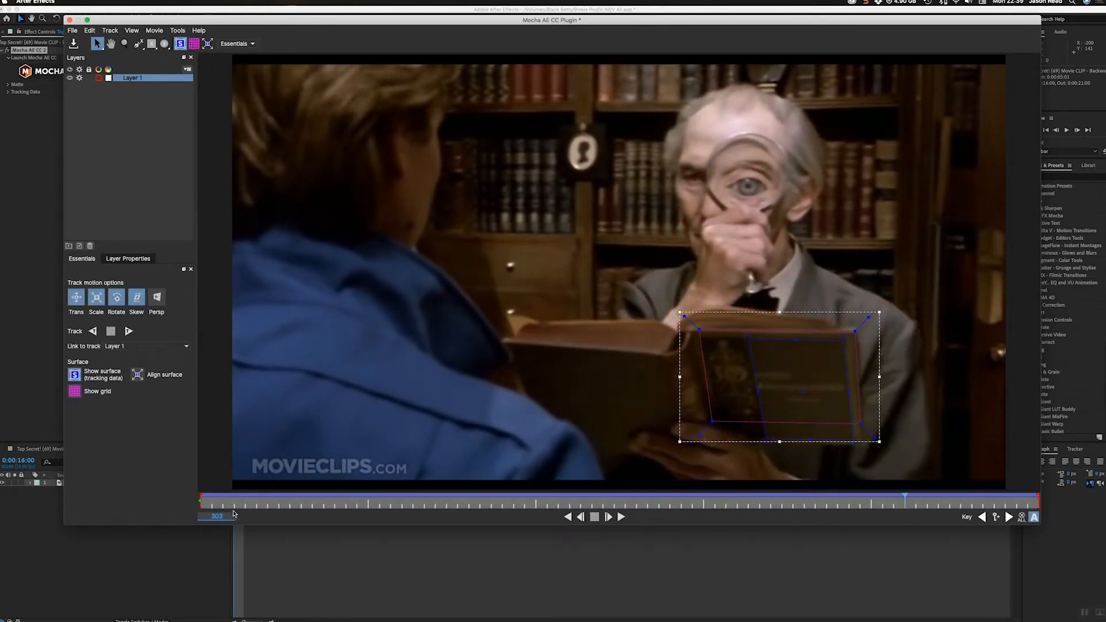
left_click(214, 505)
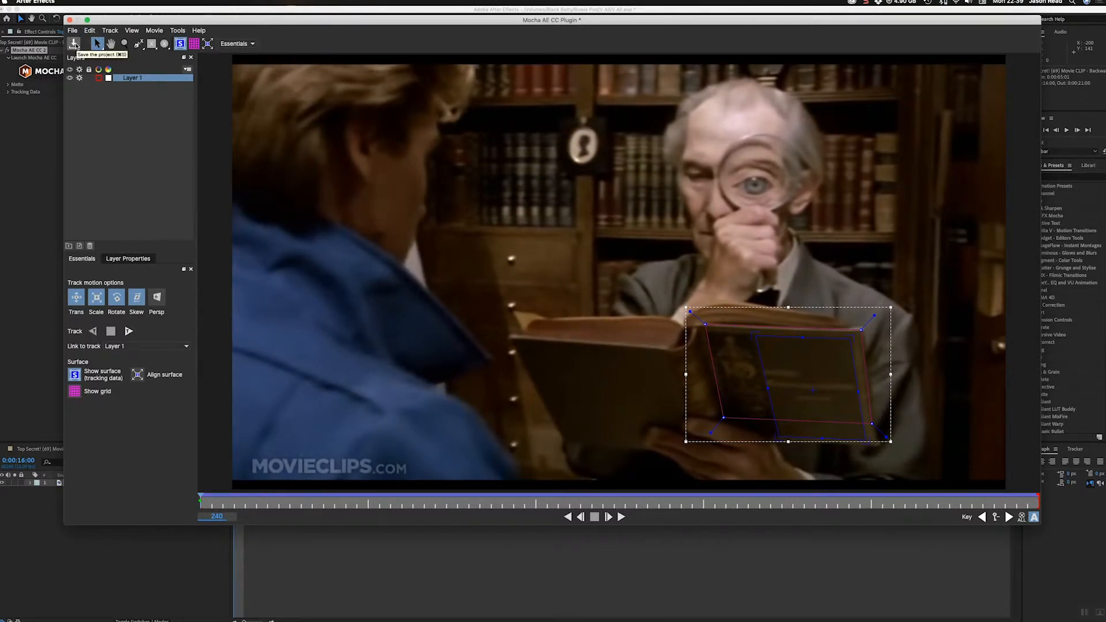
Save the tracking project, close the Mocha plugin and preview the clip in the After Effects composition.
left_click(75, 44)
left_click(69, 21)
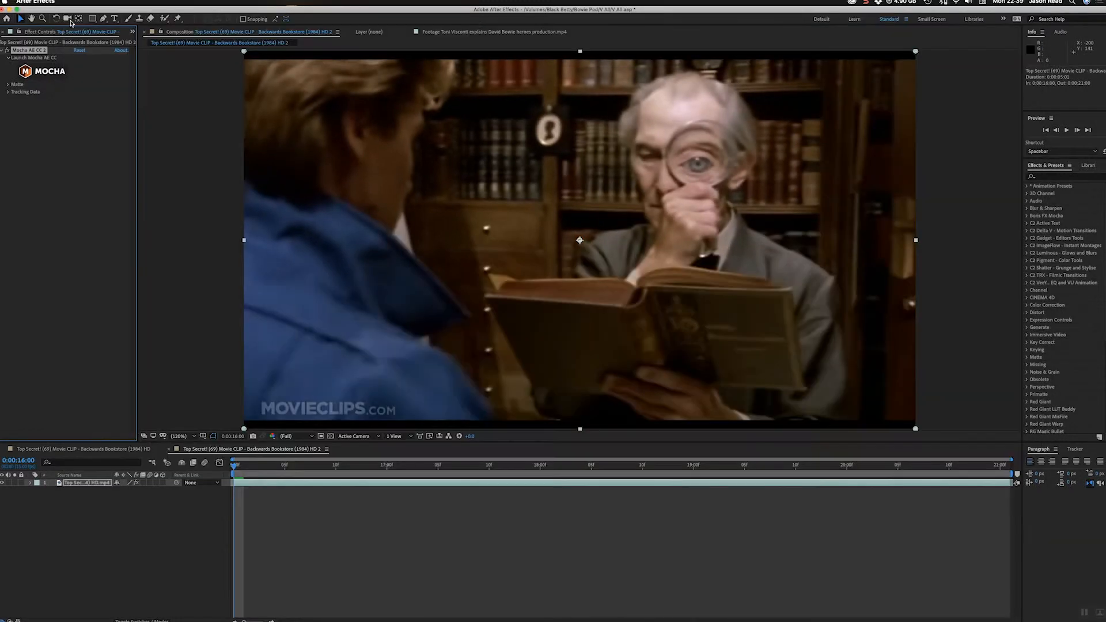
left_click(371, 537)
key("space")
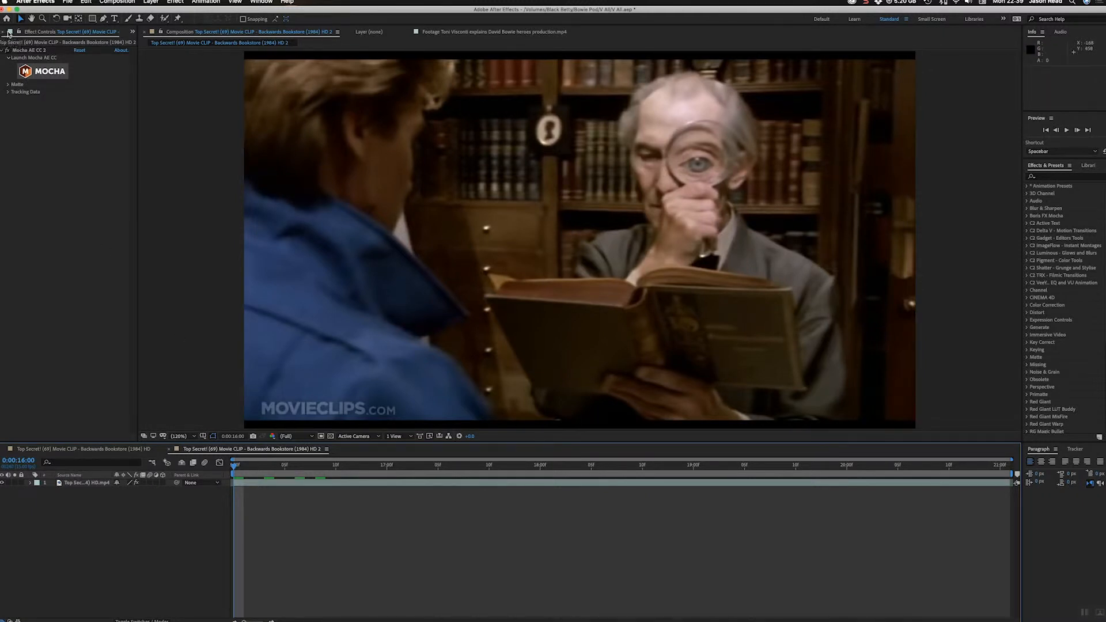
Add Poster 2.jpg from the project to the composition as a layer above the bookstore clip.
left_click(2, 33)
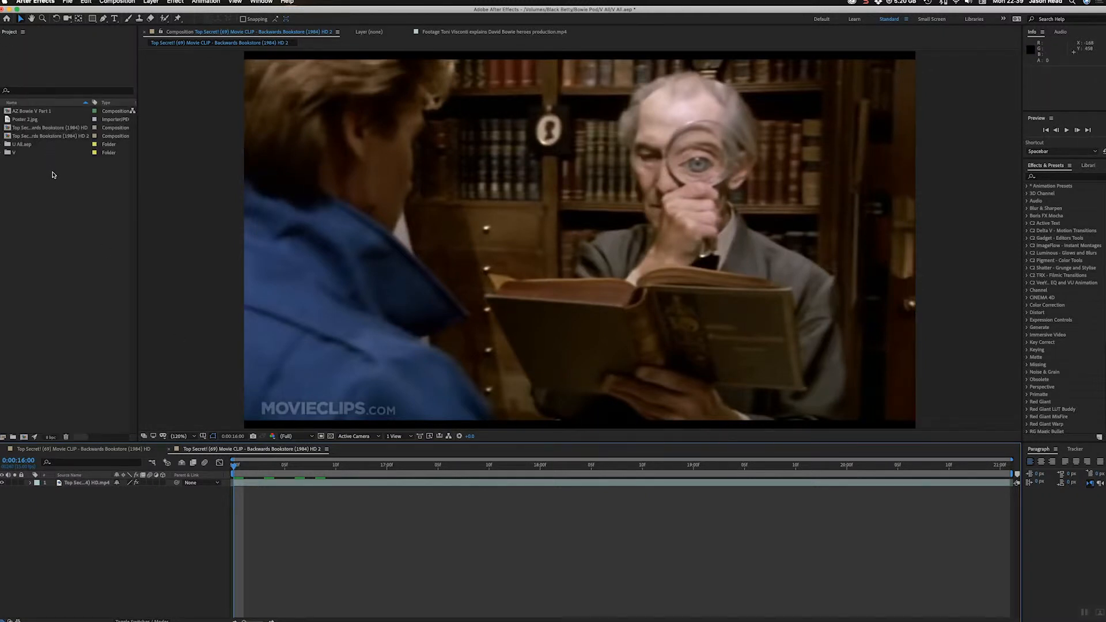
left_click(25, 121)
left_click_drag(20, 123, 51, 483)
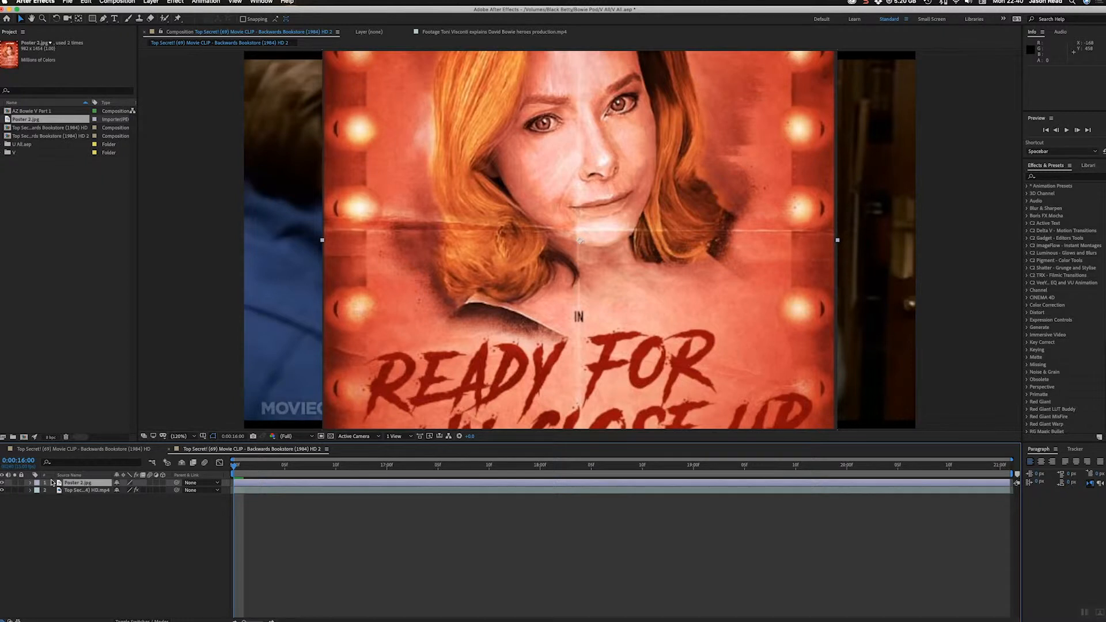
Create track data from Layer 1 in the Mocha AE effect on the bookstore clip.
left_click(245, 494)
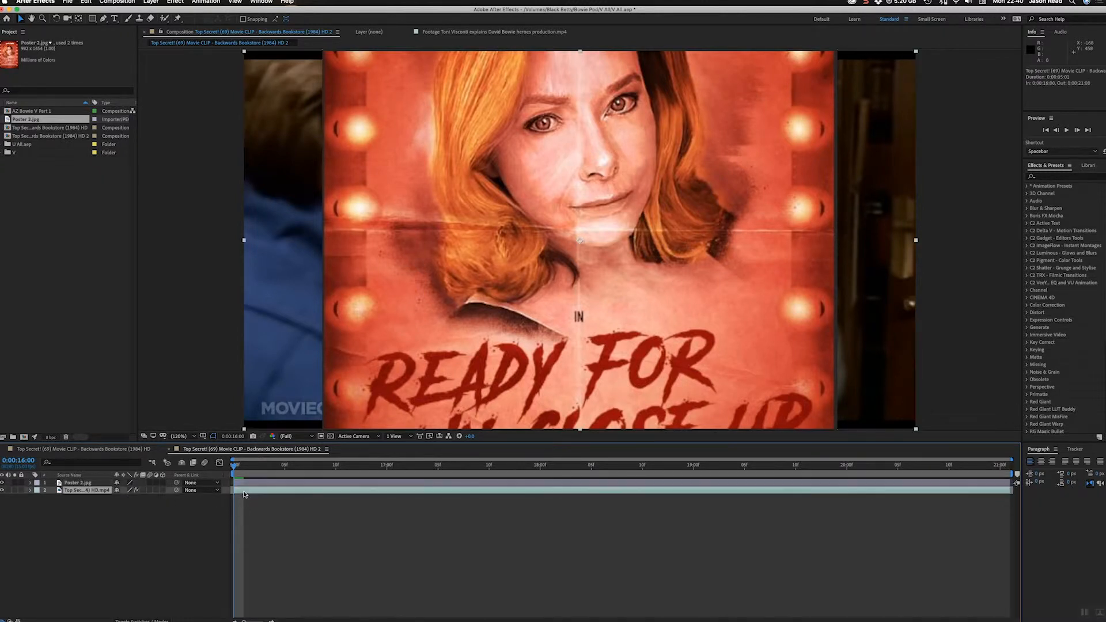
double_click(244, 493)
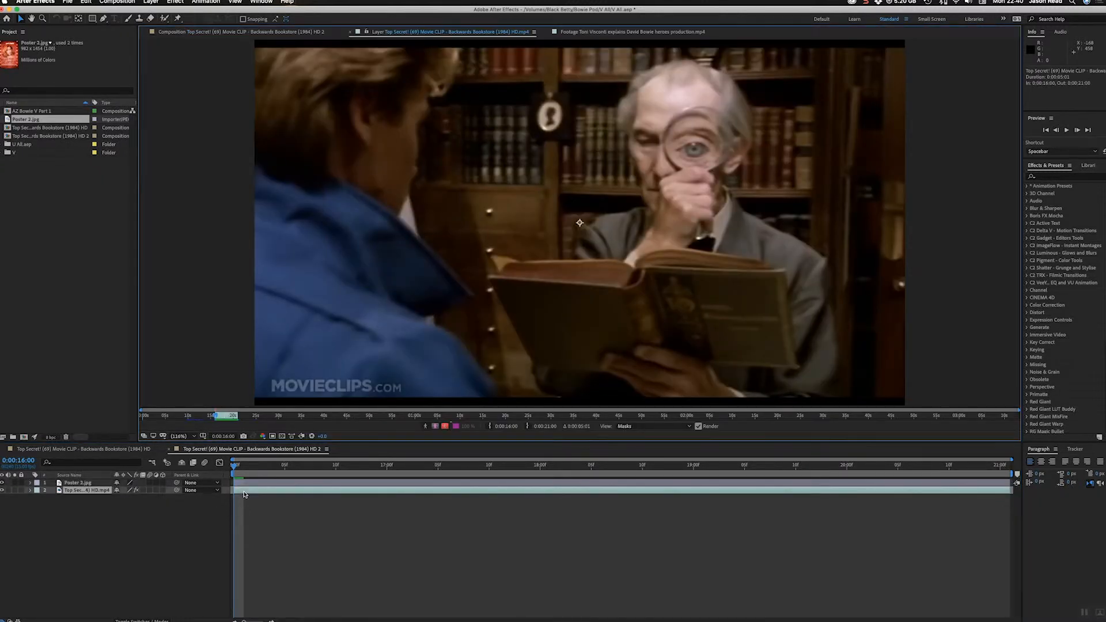
left_click(253, 32)
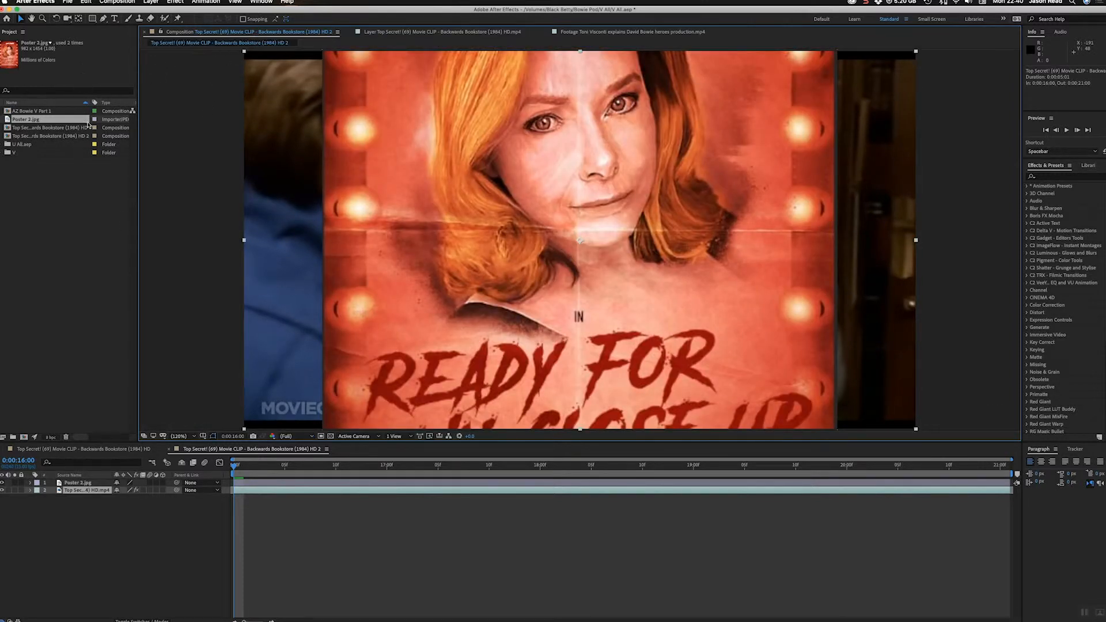
key("e")
left_click(65, 499)
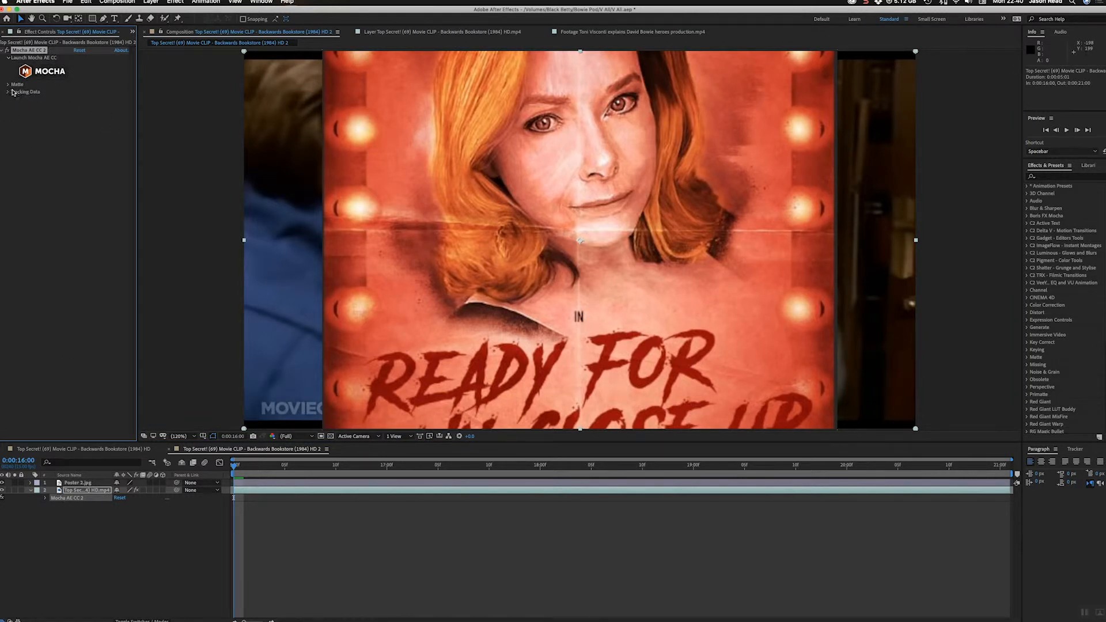
left_click(9, 92)
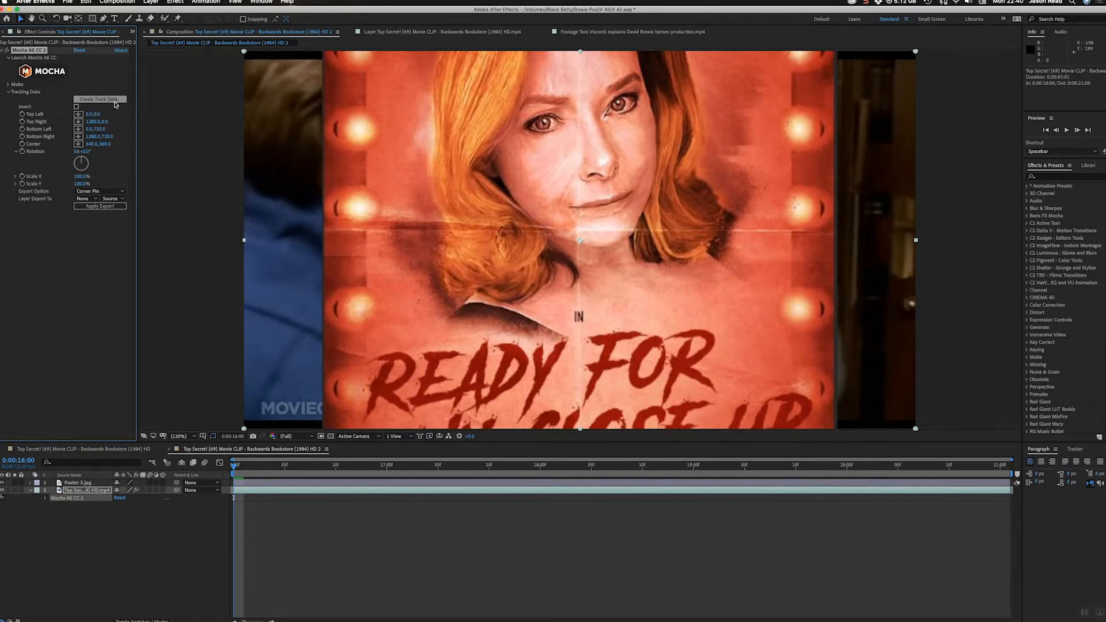
left_click(116, 104)
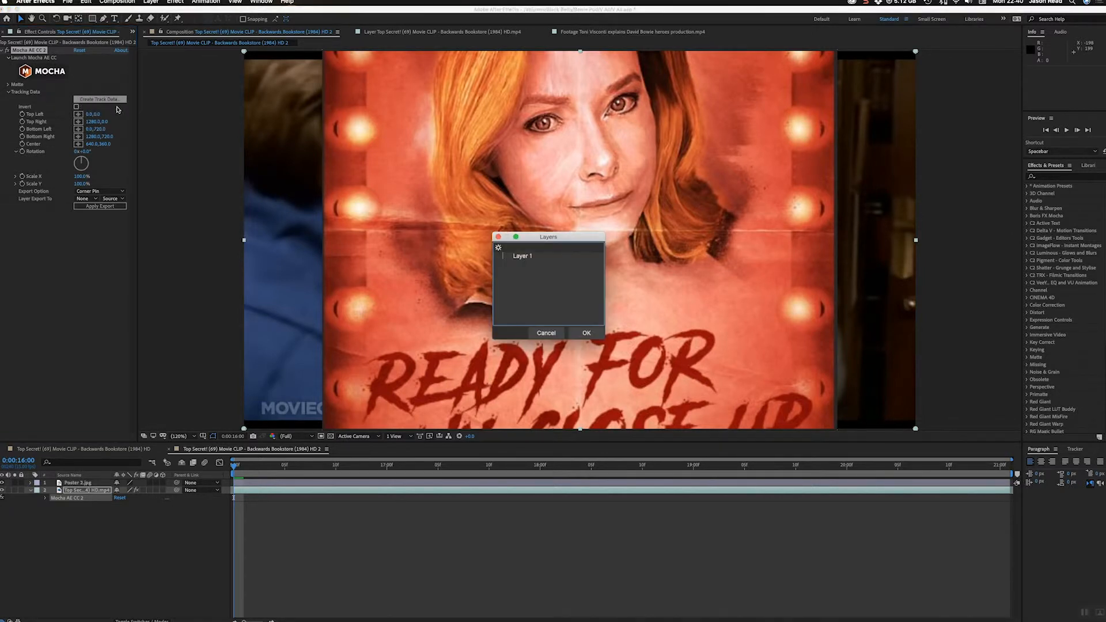
left_click(525, 256)
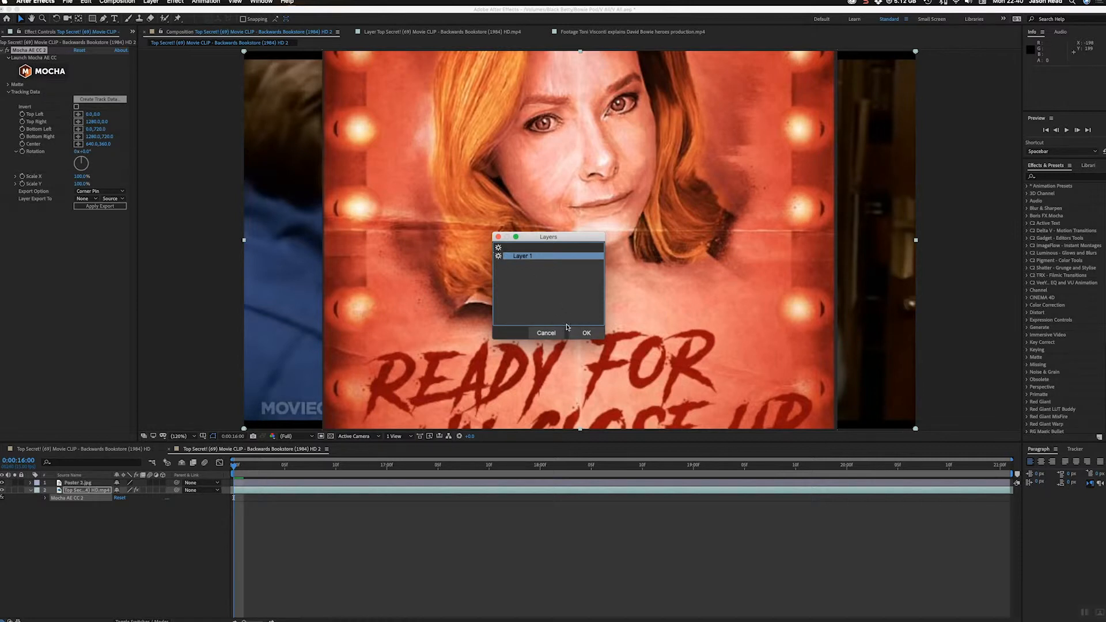
left_click(588, 333)
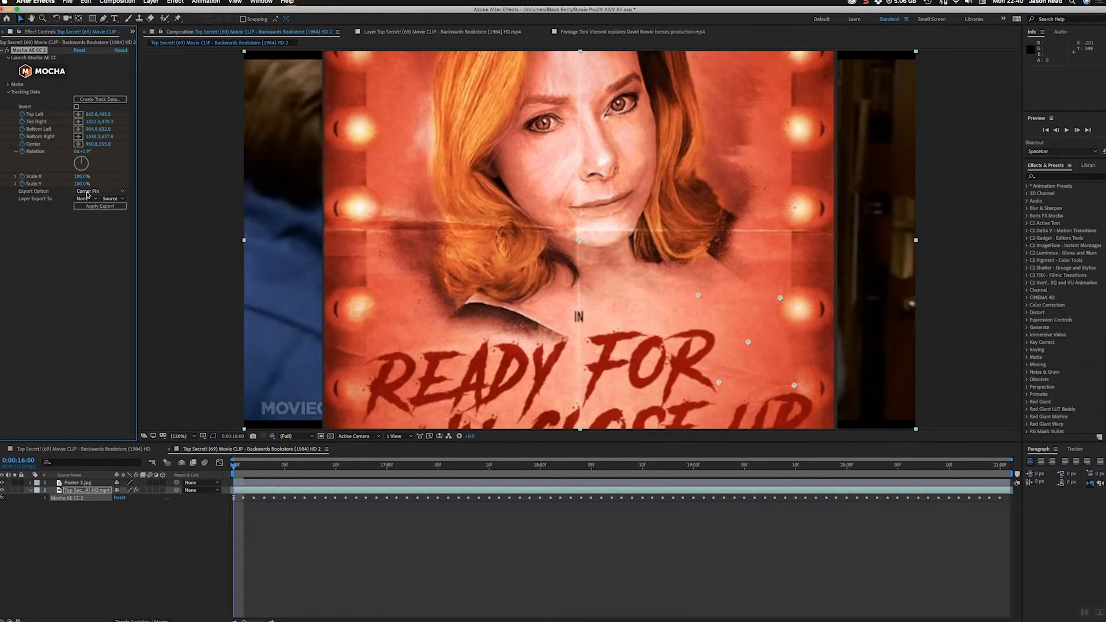
Try to apply the tracking data as a Corner Pin export directly to the Poster 2.jpg layer.
left_click(106, 192)
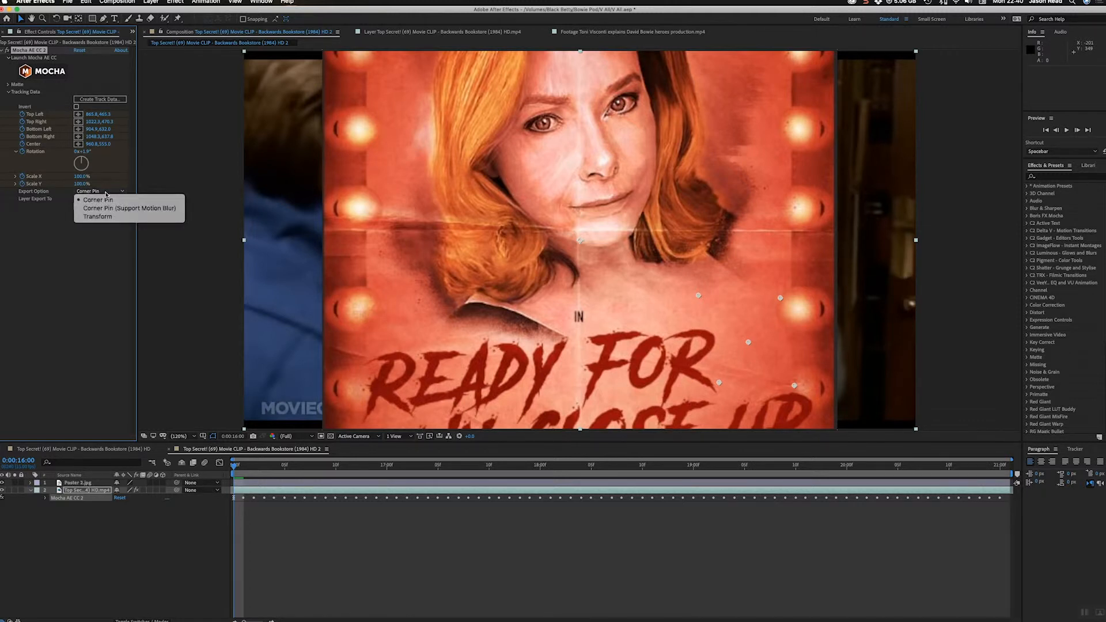
left_click(91, 199)
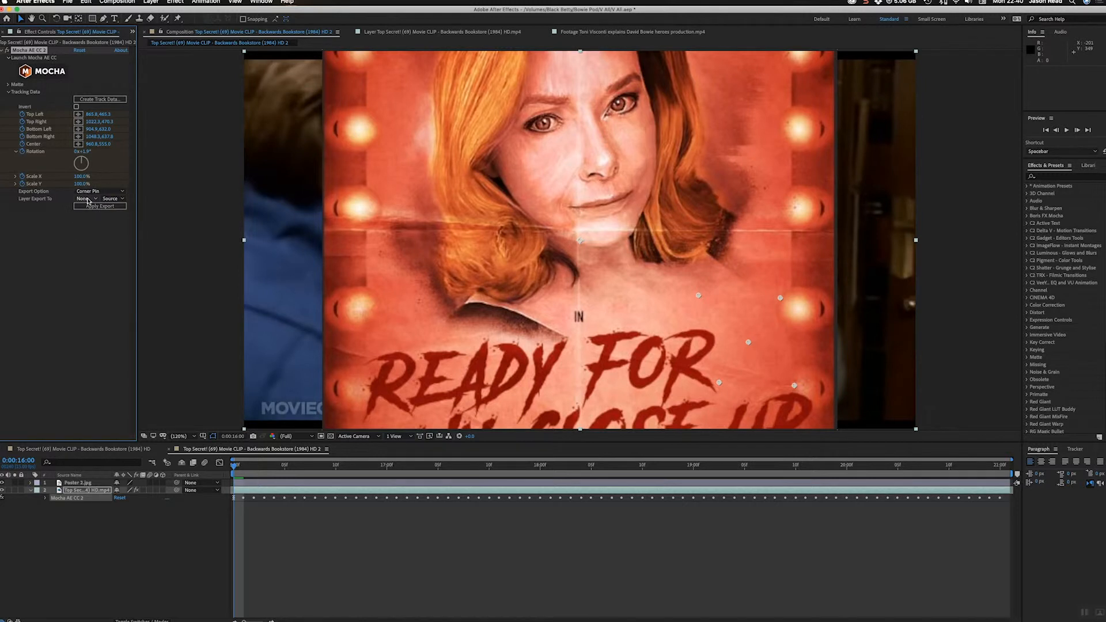
left_click(87, 200)
left_click(94, 221)
left_click(97, 207)
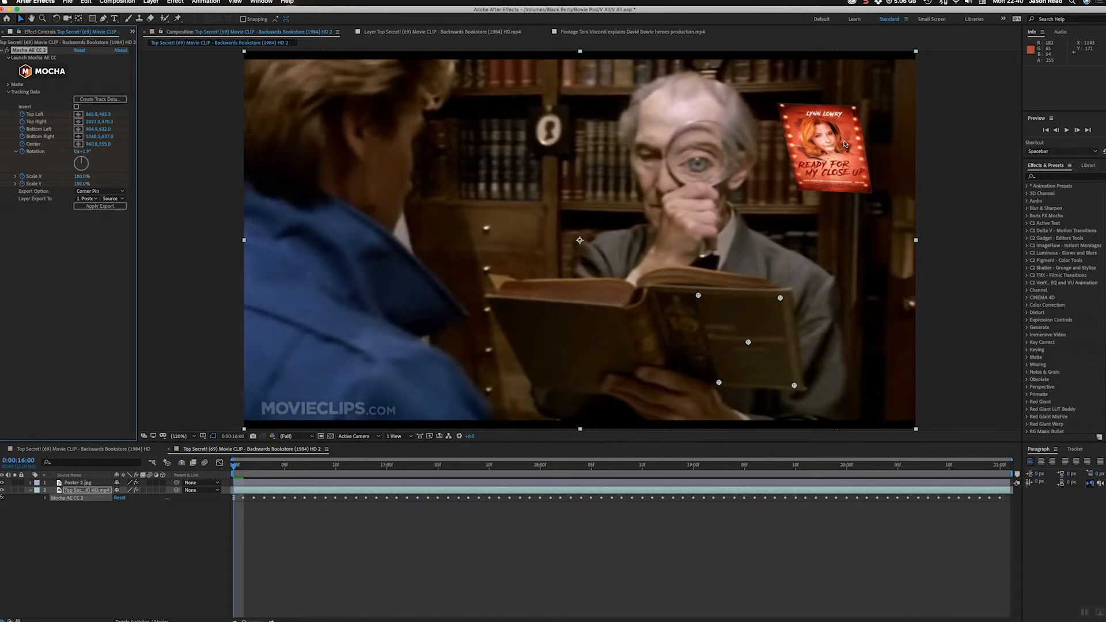
Preview the tracked poster, return to the start of the clip and undo the tracking data export.
key("space")
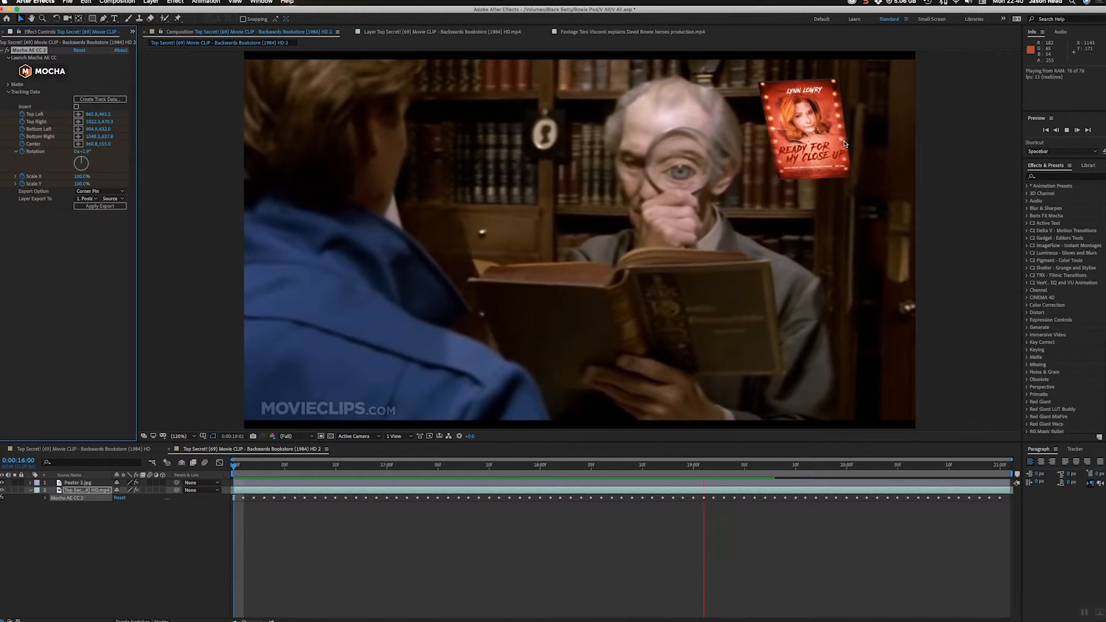
key("space")
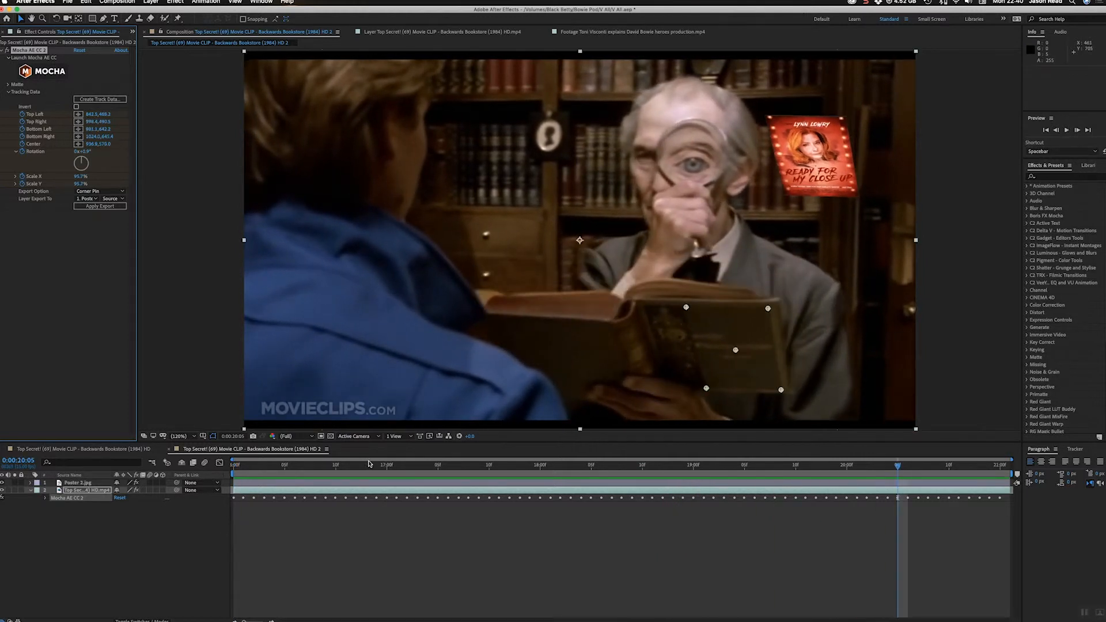
key("Home")
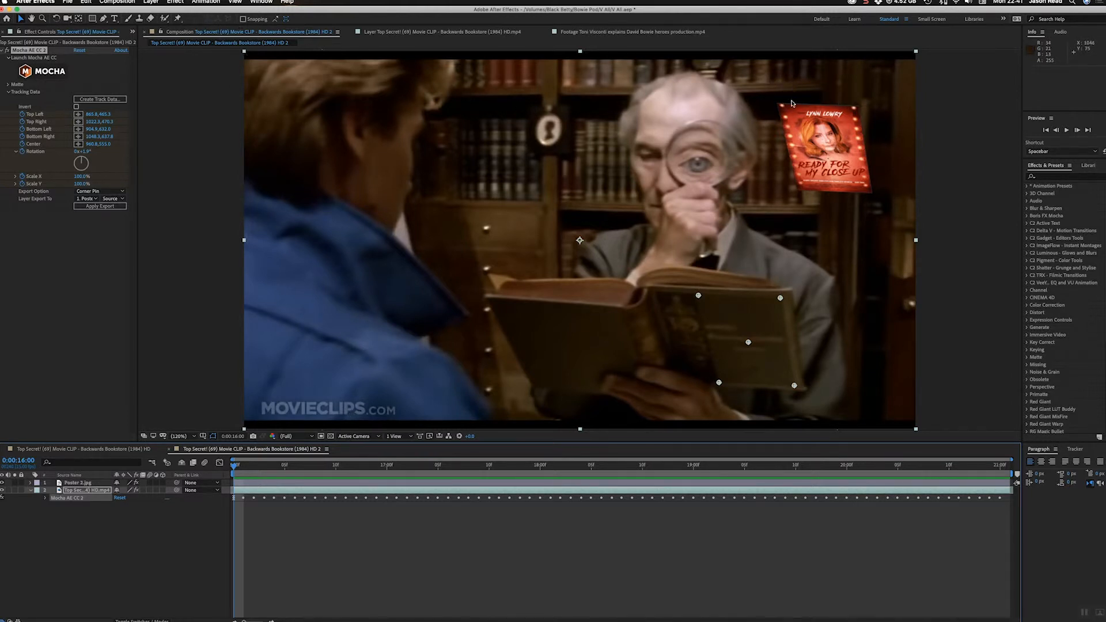
key("super+z")
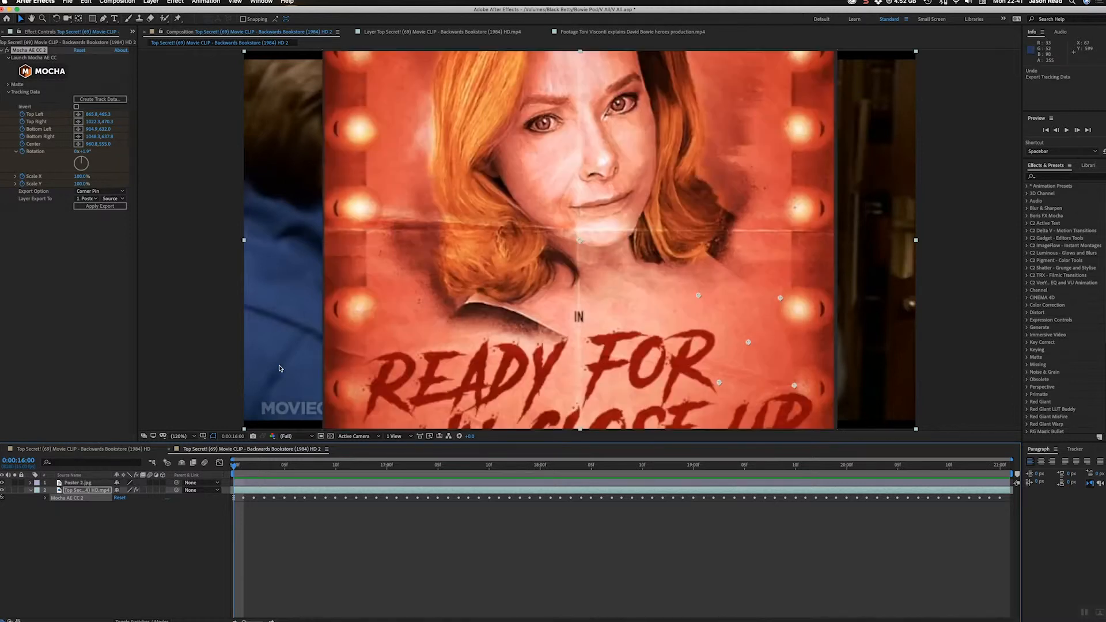
Pre-compose the Poster 2.jpg layer, moving all attributes into the new composition.
left_click(308, 484)
right_click(308, 487)
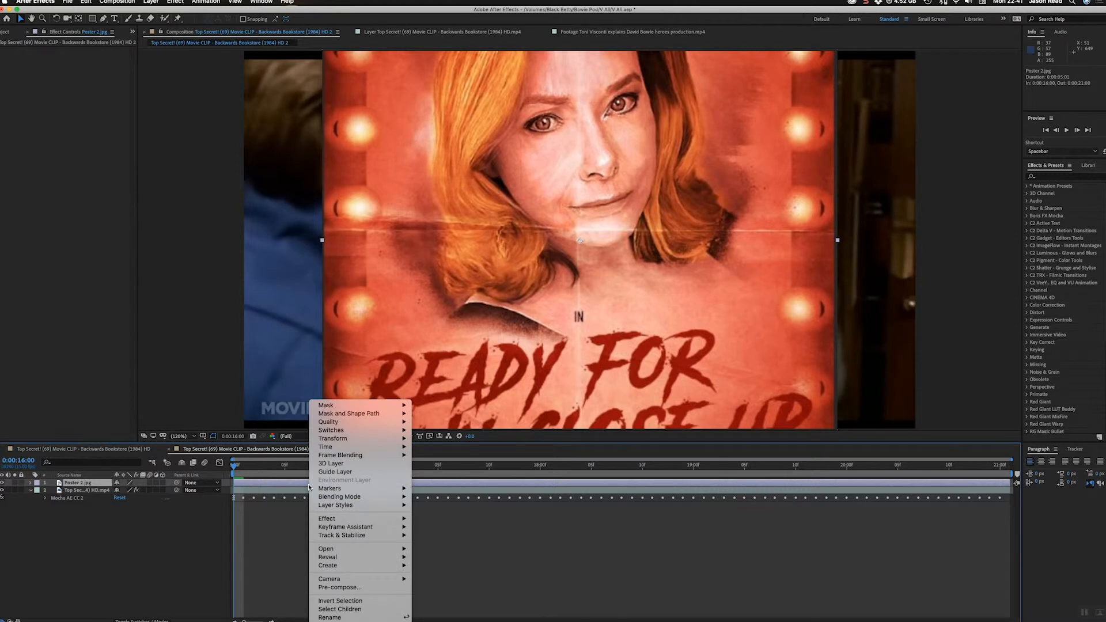
left_click(355, 588)
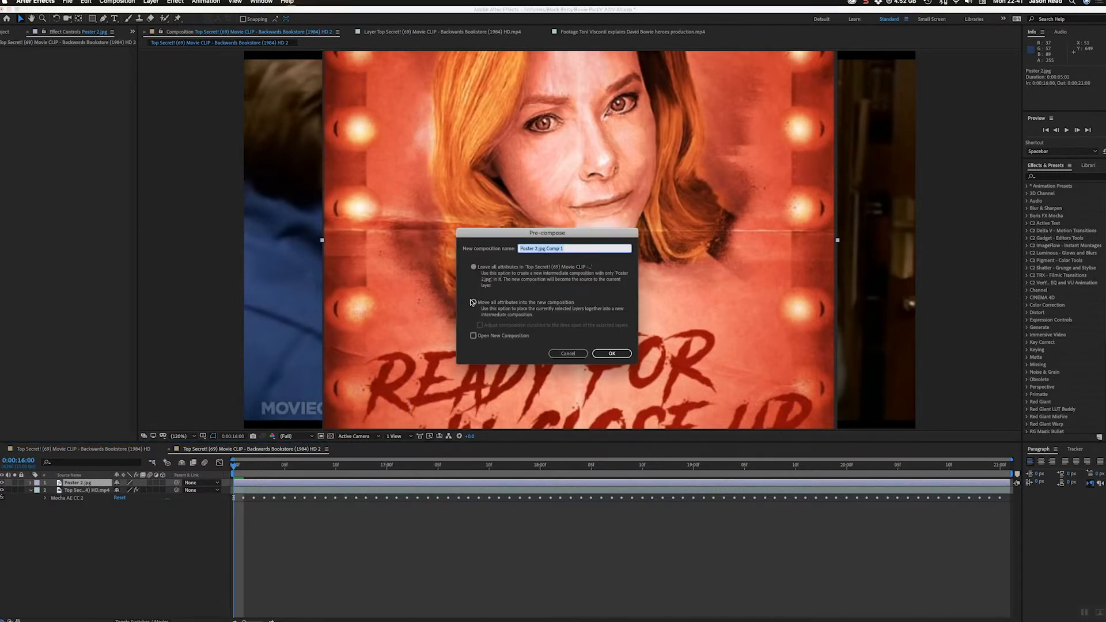
left_click(473, 303)
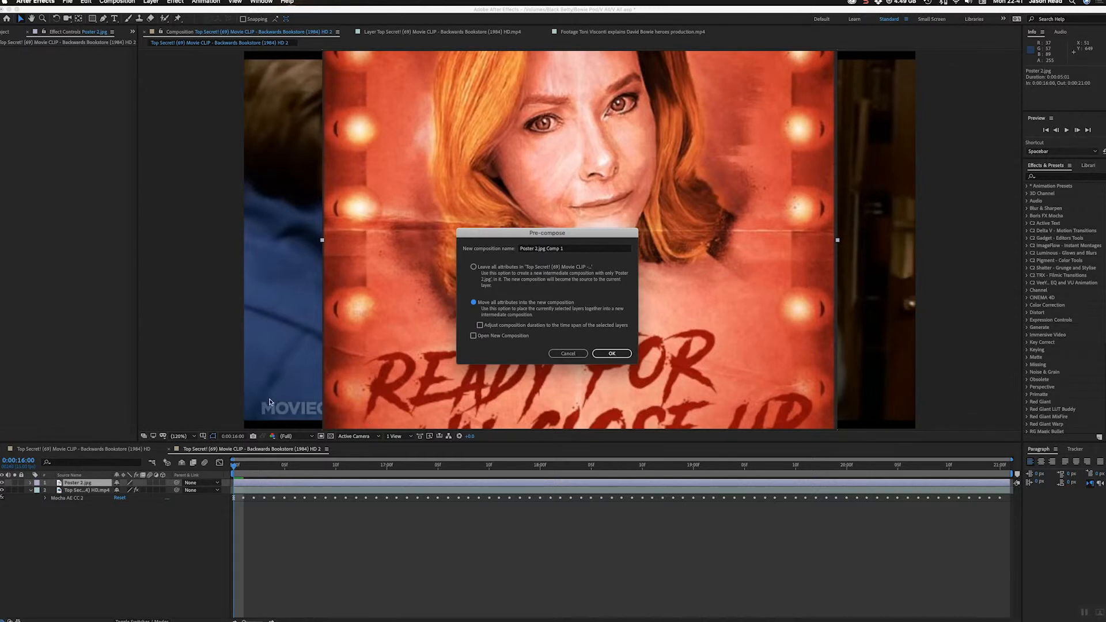
left_click(615, 355)
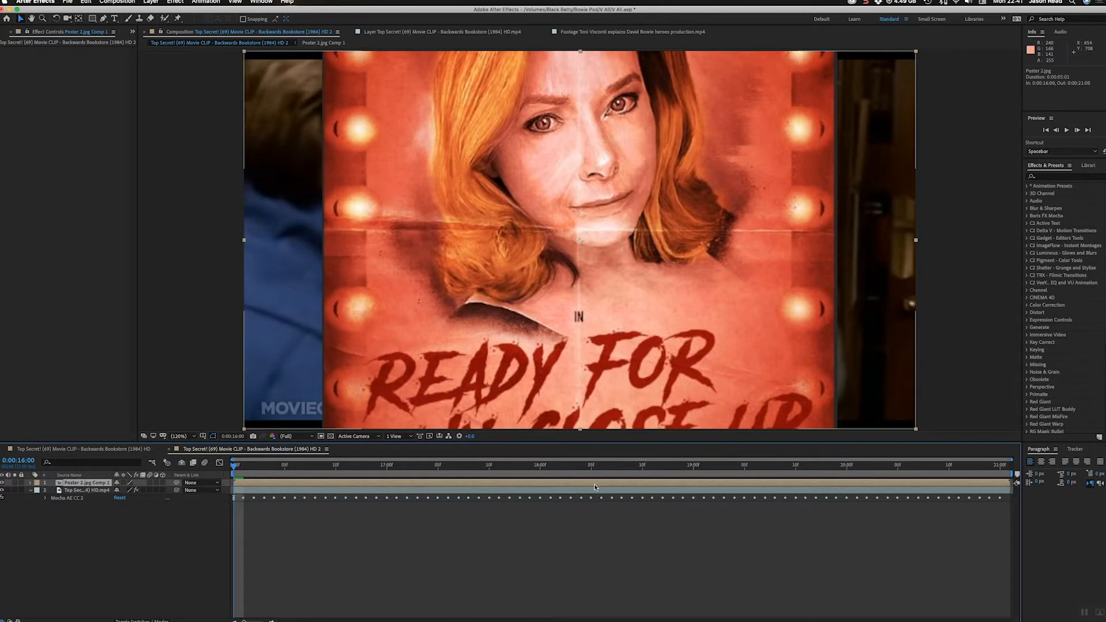
Open the poster pre-composition and fit the Poster 2.jpg layer to the composition's full width and height.
double_click(594, 484)
left_click(595, 484)
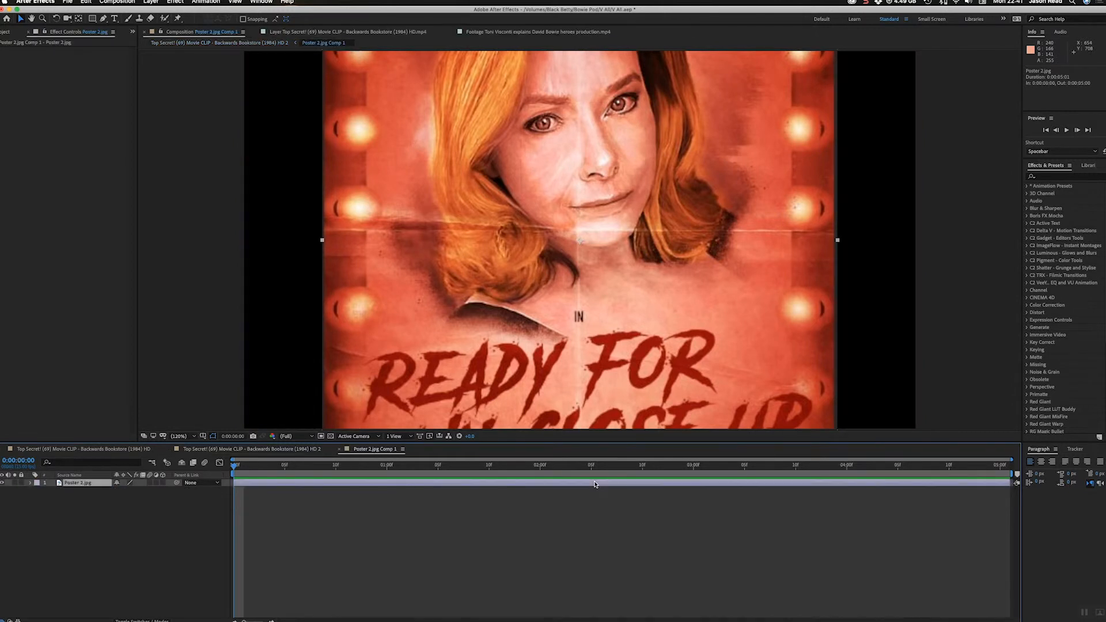
right_click(596, 484)
mouse_move(620, 442)
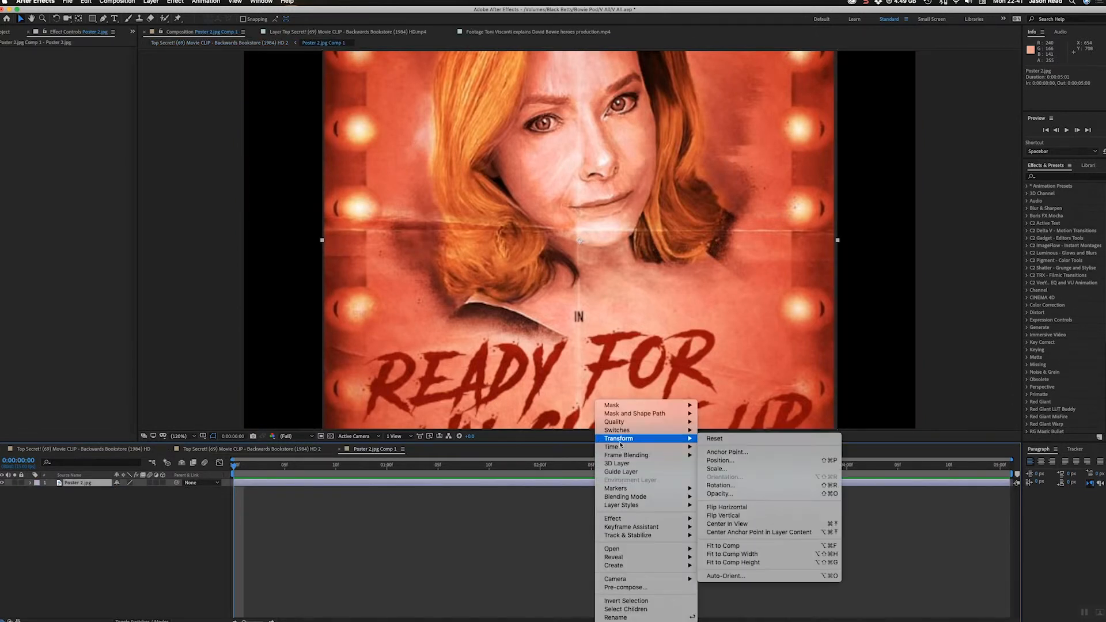
left_click(724, 546)
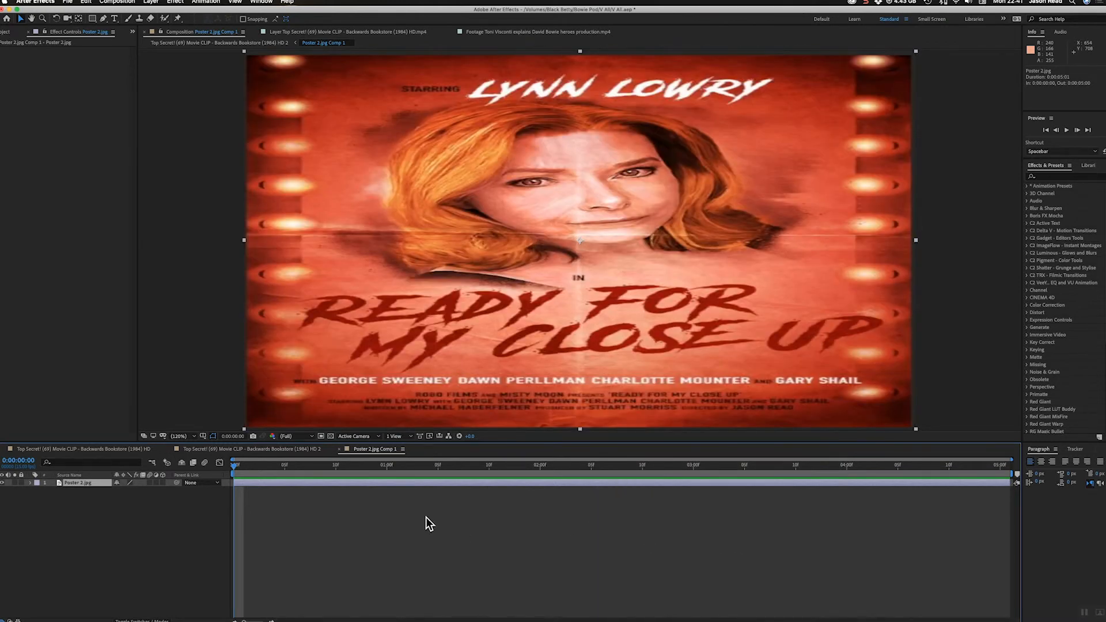
Return to the bookstore composition and apply the clip's Mocha Corner Pin export to the pre-composed poster layer.
left_click(264, 453)
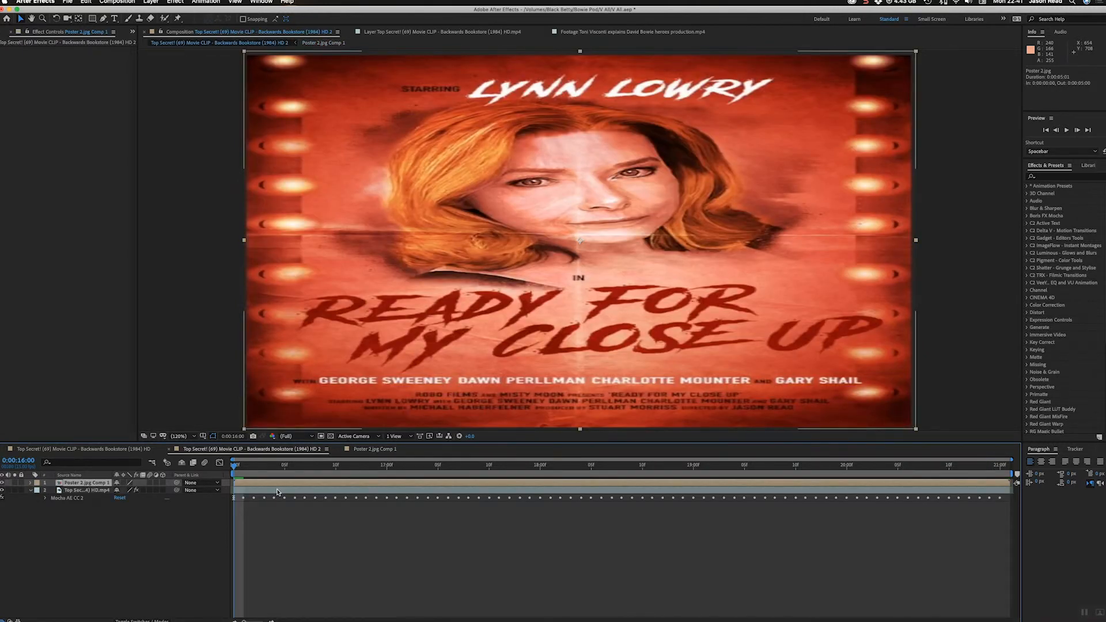
left_click(277, 493)
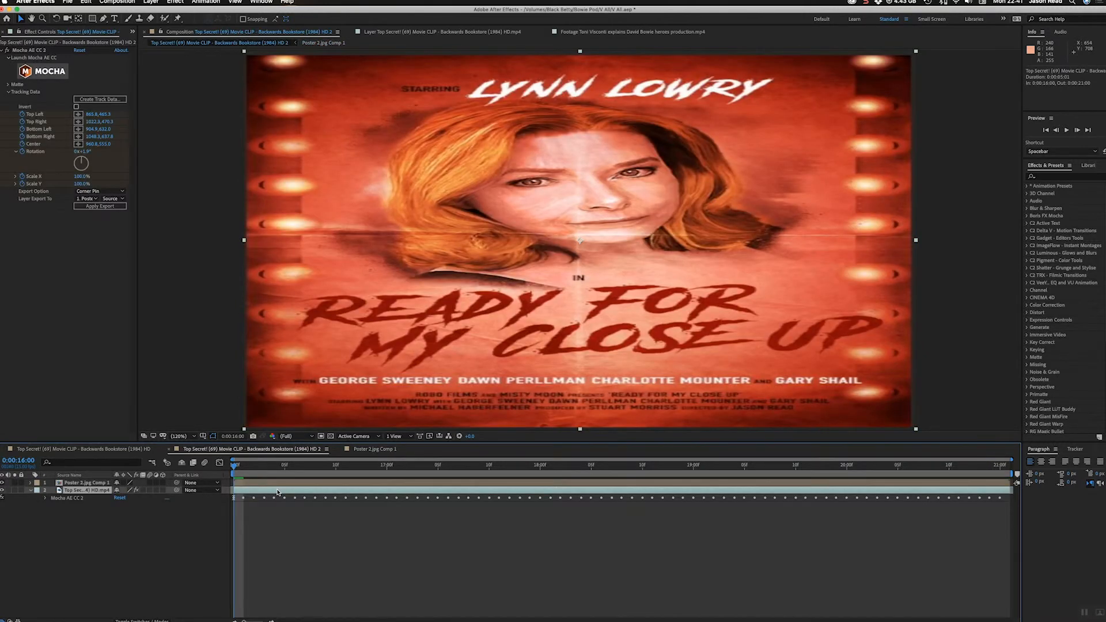
left_click(92, 199)
left_click(101, 224)
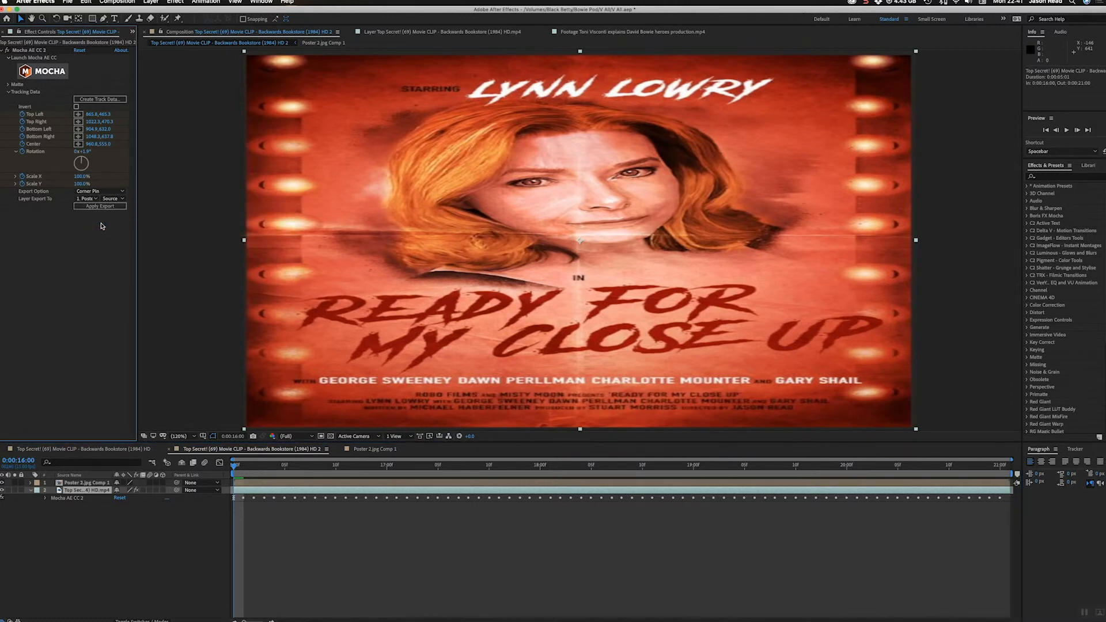
left_click(97, 206)
left_click(110, 207)
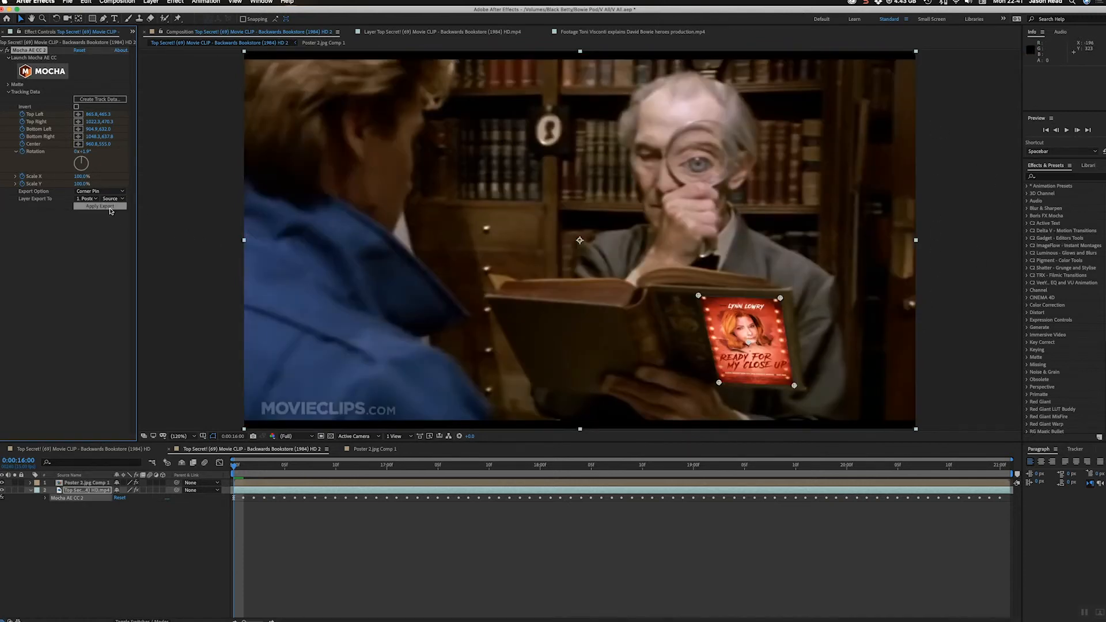
Play the composition from the start twice to check how the poster follows the book cover.
key("space")
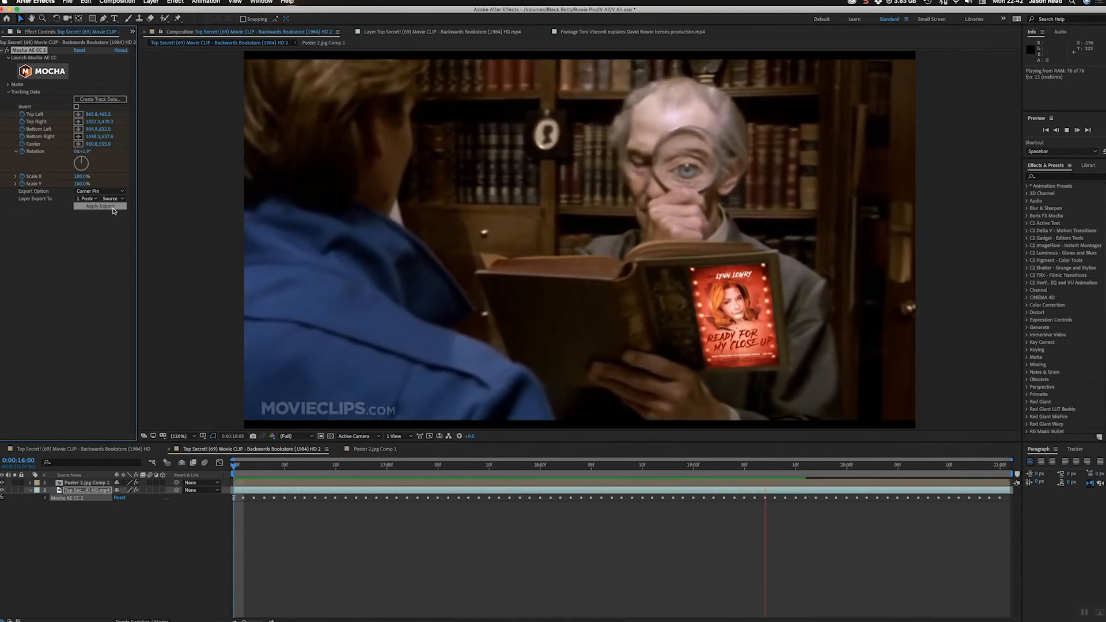
key("space")
key("Home")
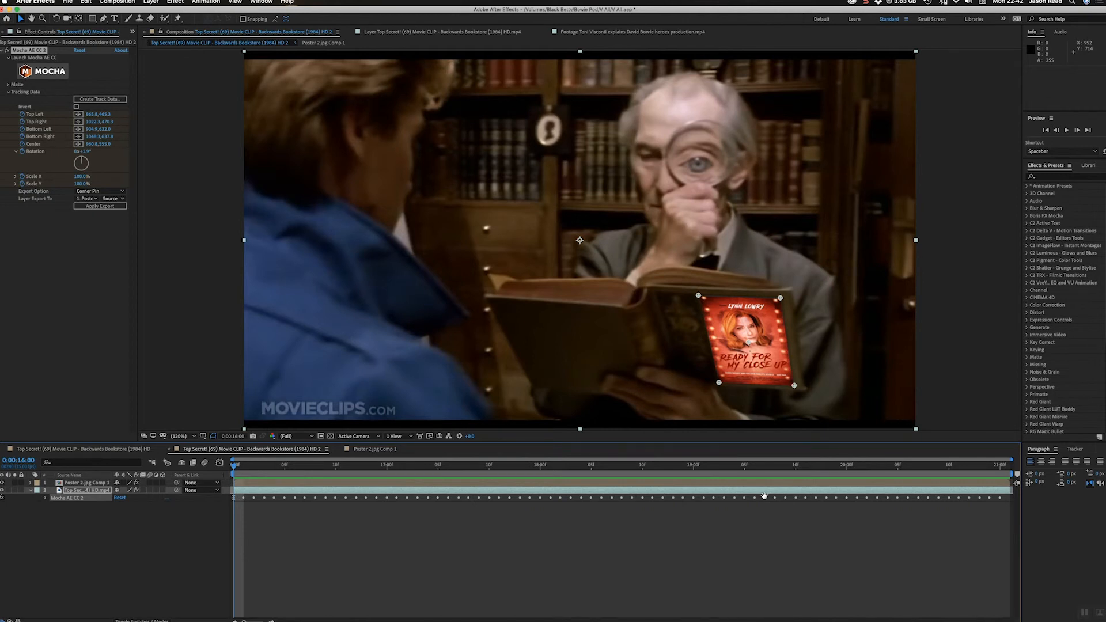
key("space")
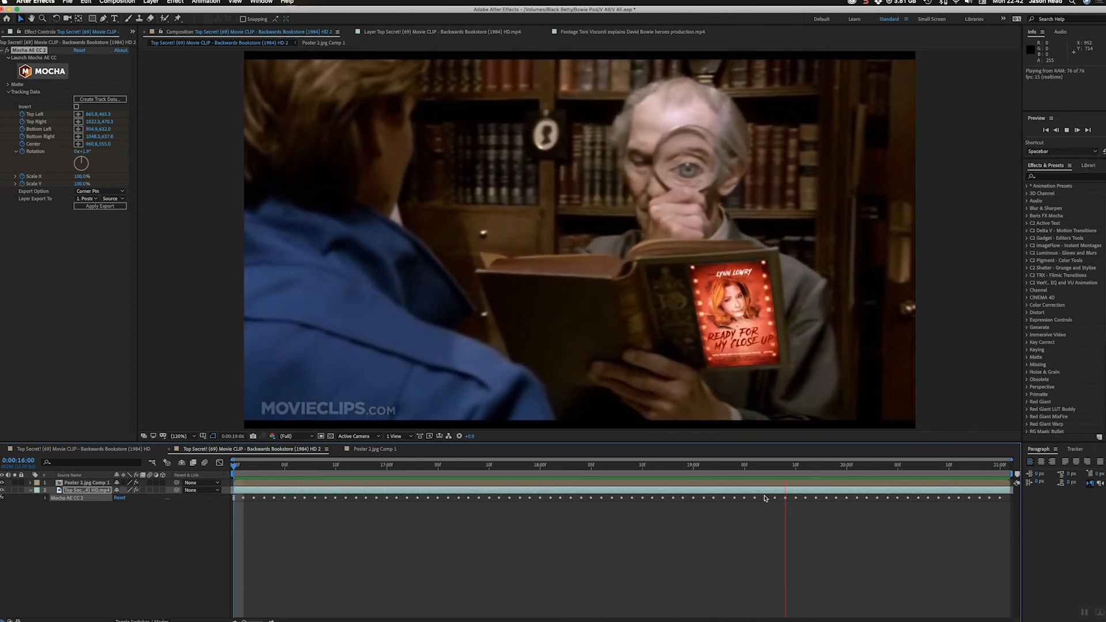
key("space")
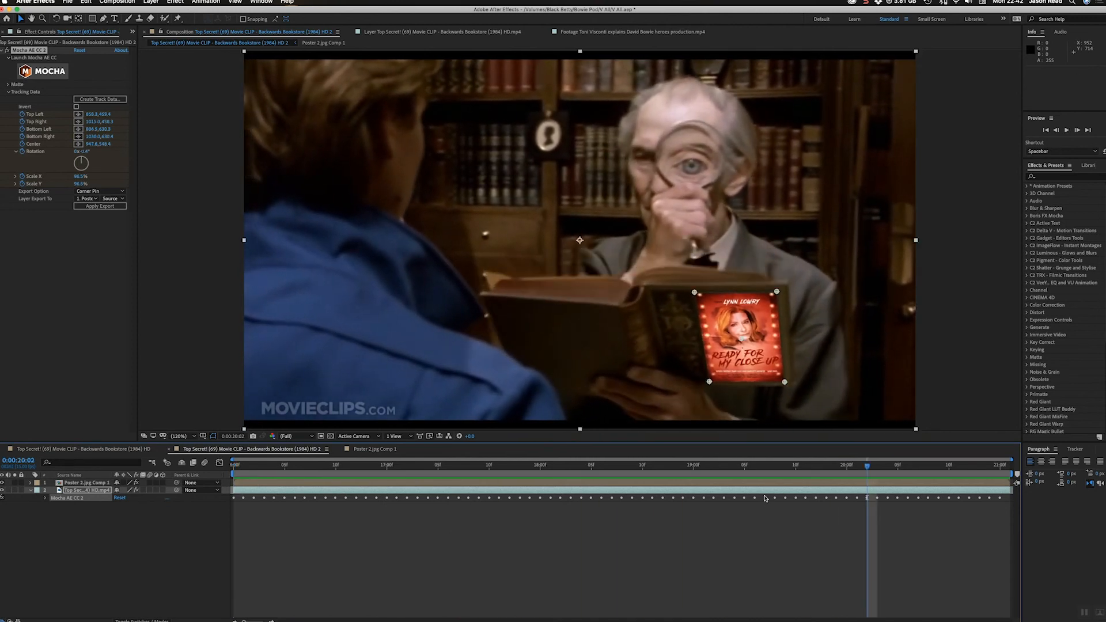